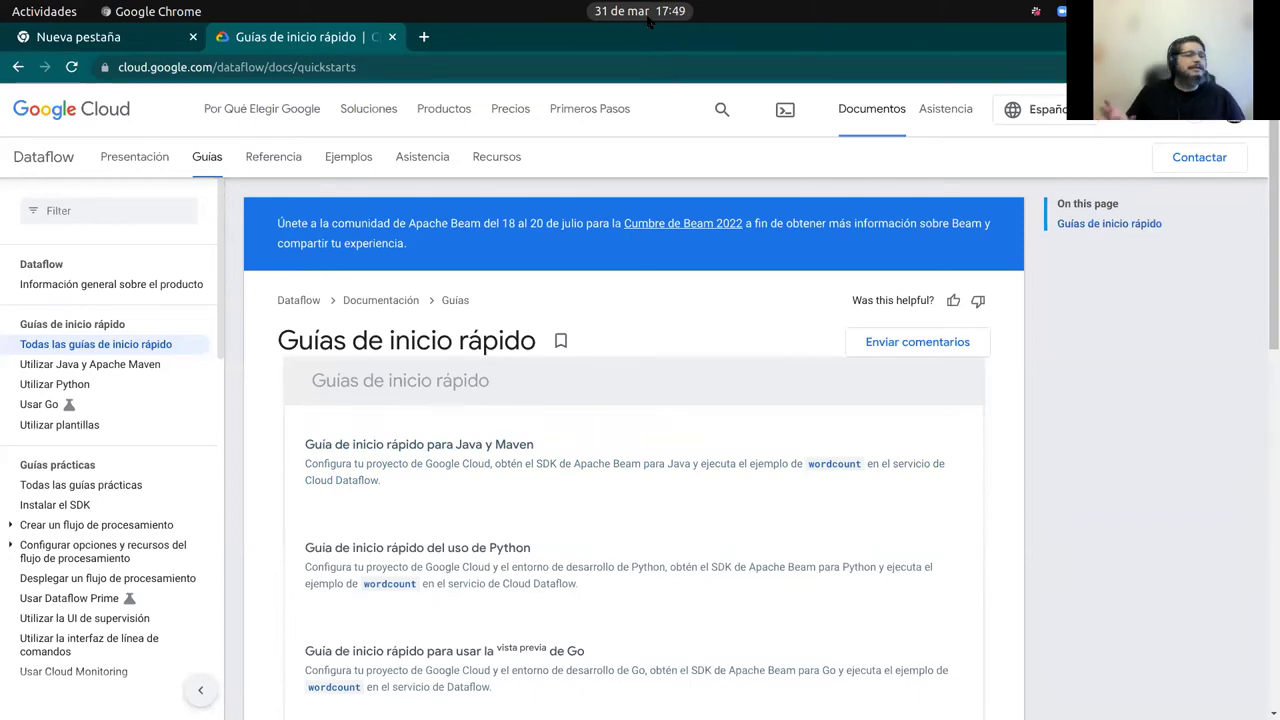
# Go to the Google Cloud console at console.cloud.google.com and select the datadays project.
pyautogui.click(526, 68)
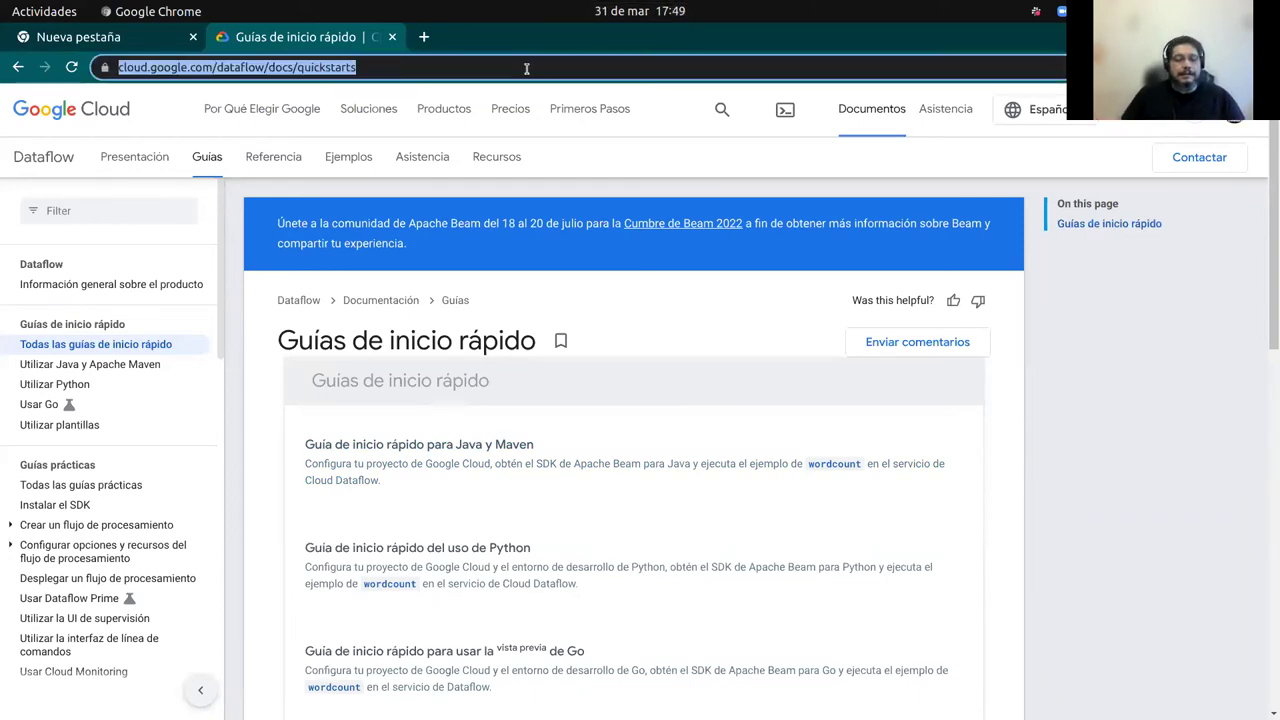
pyautogui.write('console')
pyautogui.press('End')
pyautogui.press('Return')
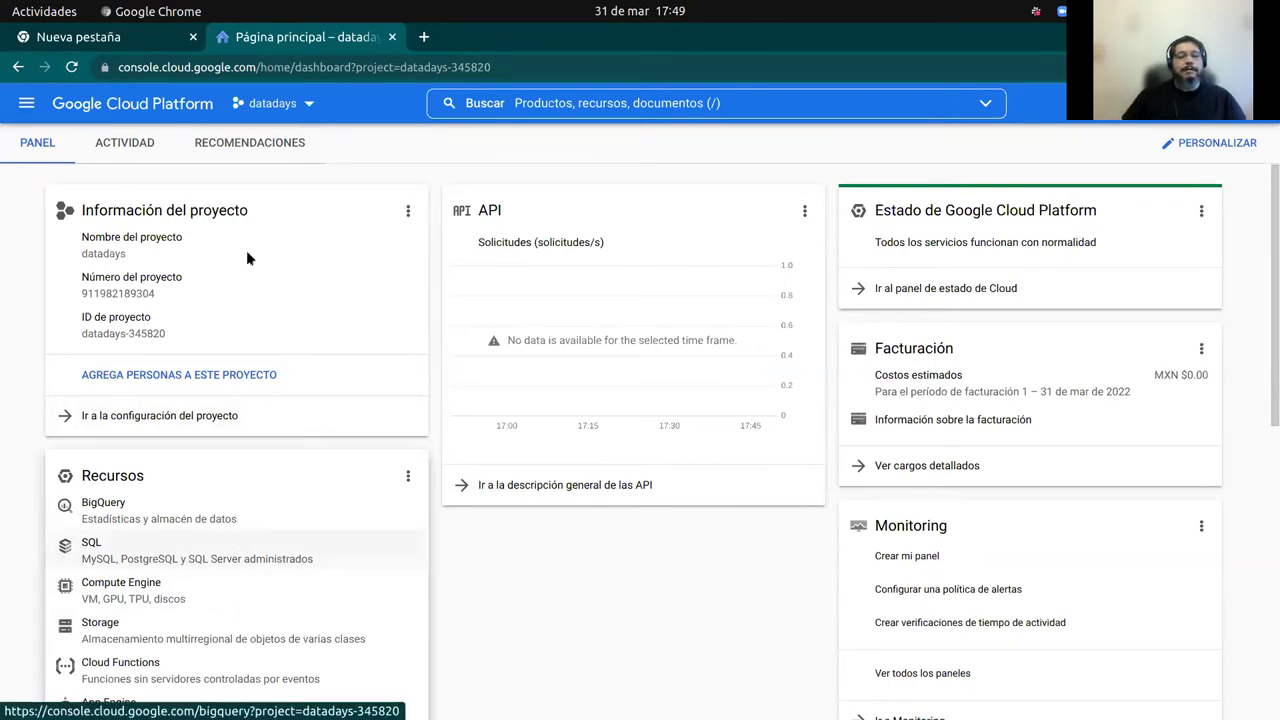
pyautogui.click(316, 108)
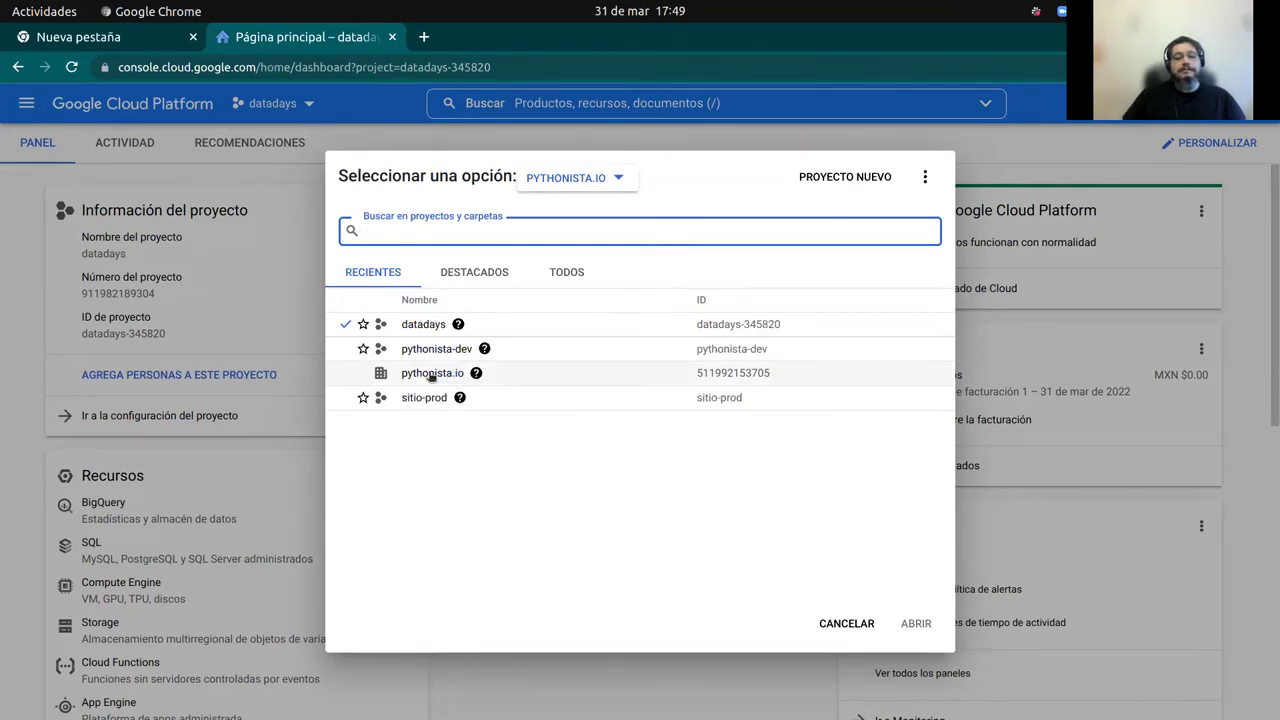
pyautogui.click(420, 325)
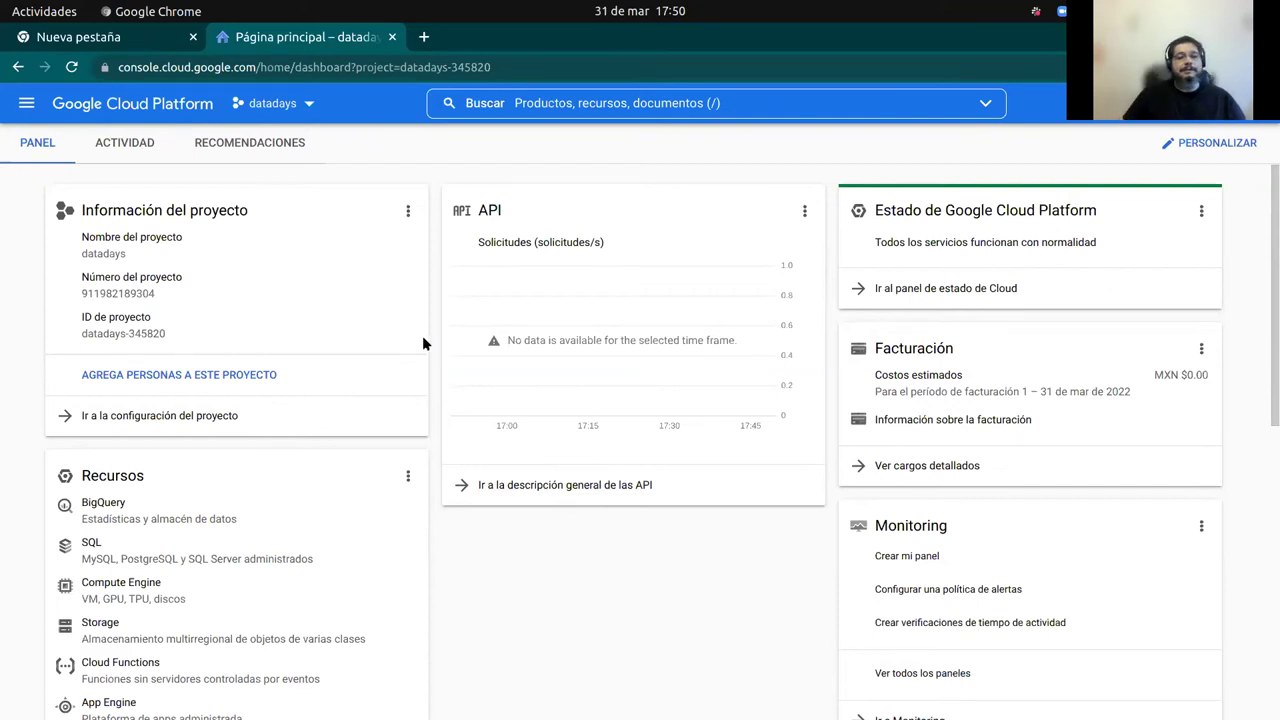
# Find API y servicios by searching for "apis" and open its library for enabling APIs and services.
pyautogui.click(556, 104)
pyautogui.write('ap')
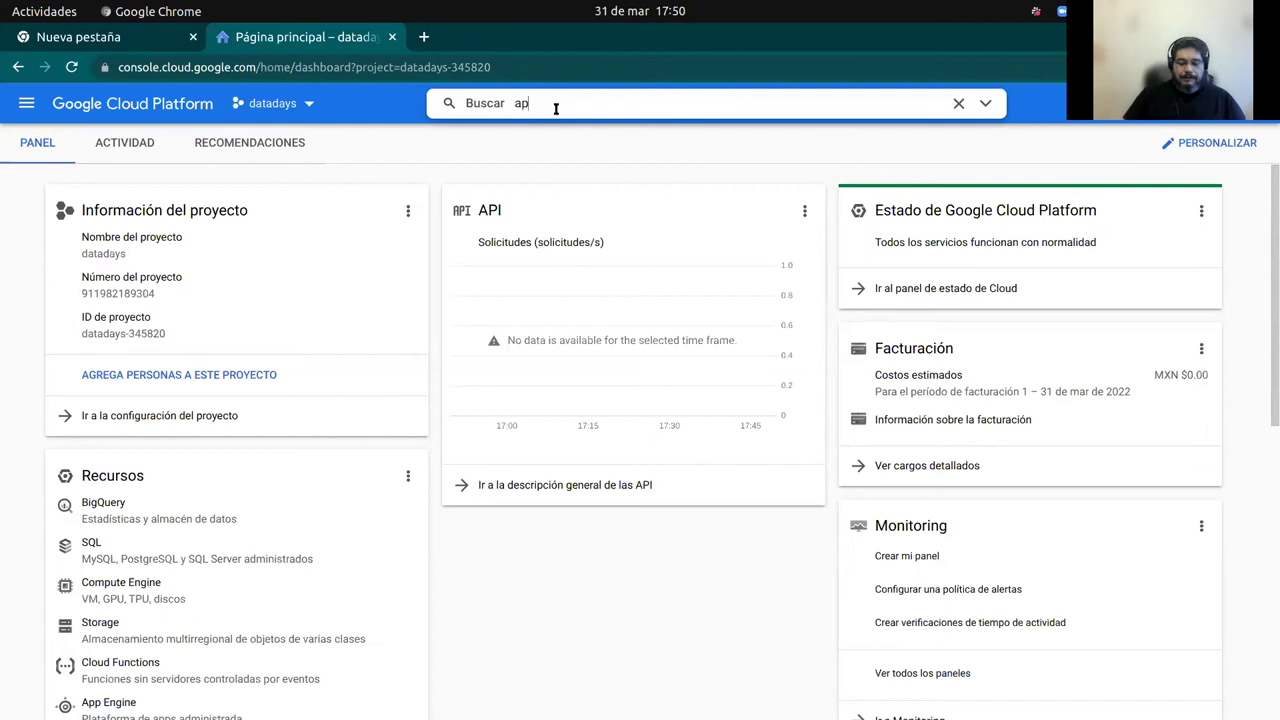
pyautogui.write('is')
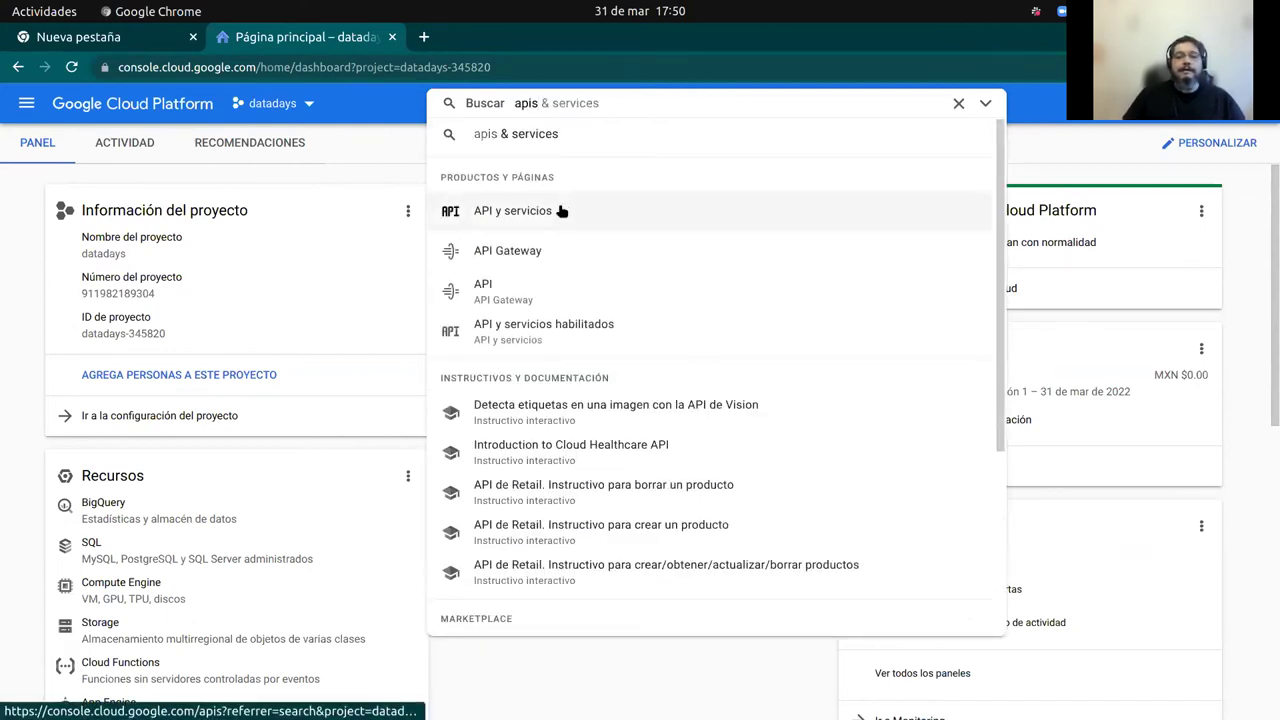
pyautogui.click(561, 211)
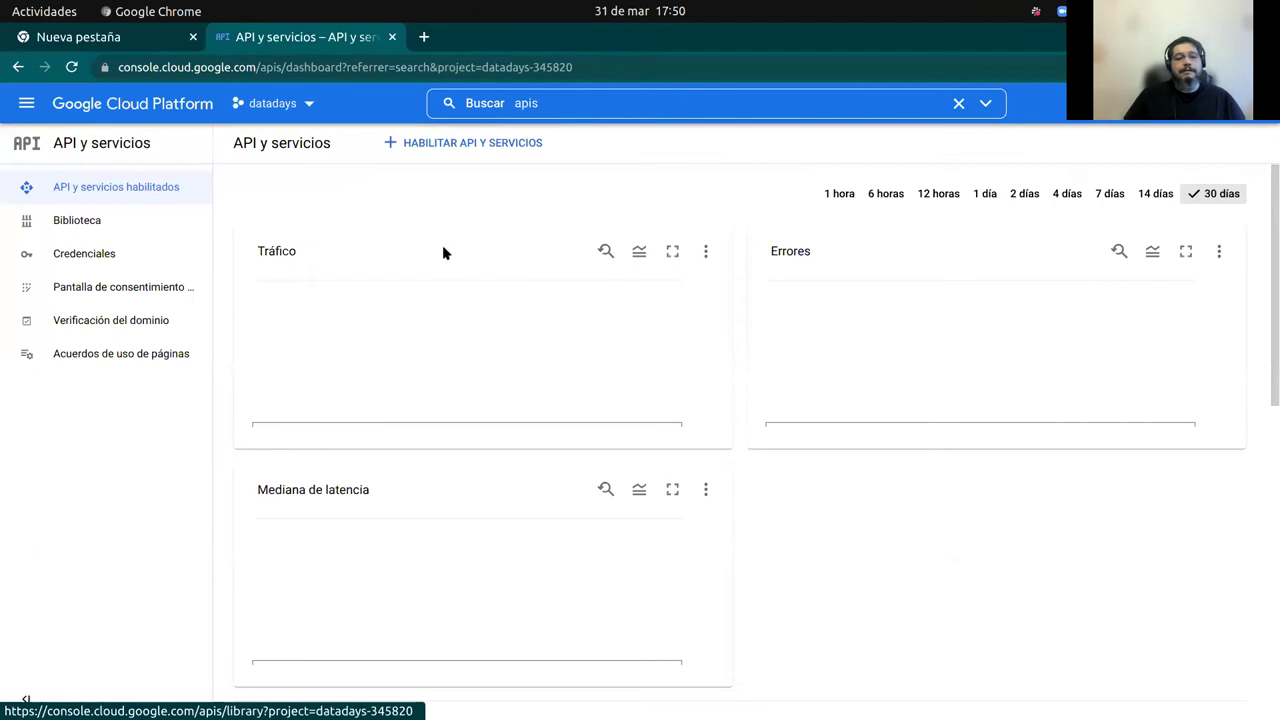
pyautogui.click(486, 150)
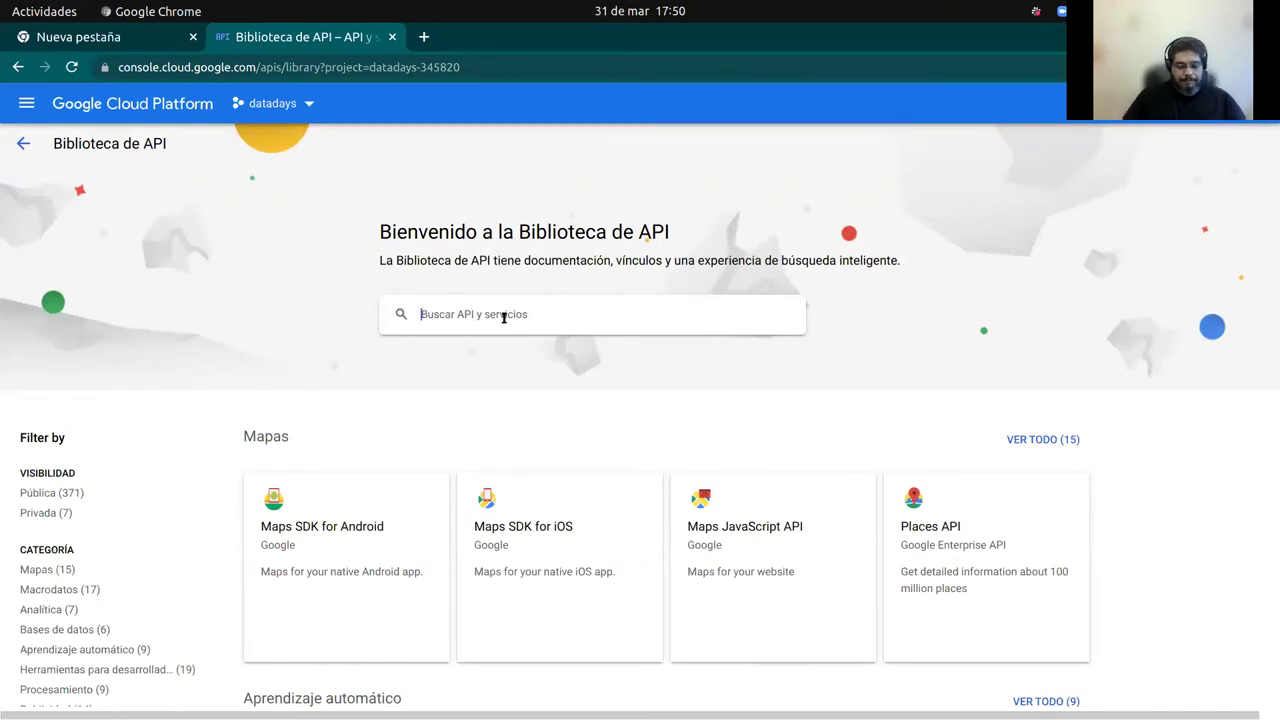
# Search the API library for "notebooks api".
pyautogui.write('notebo')
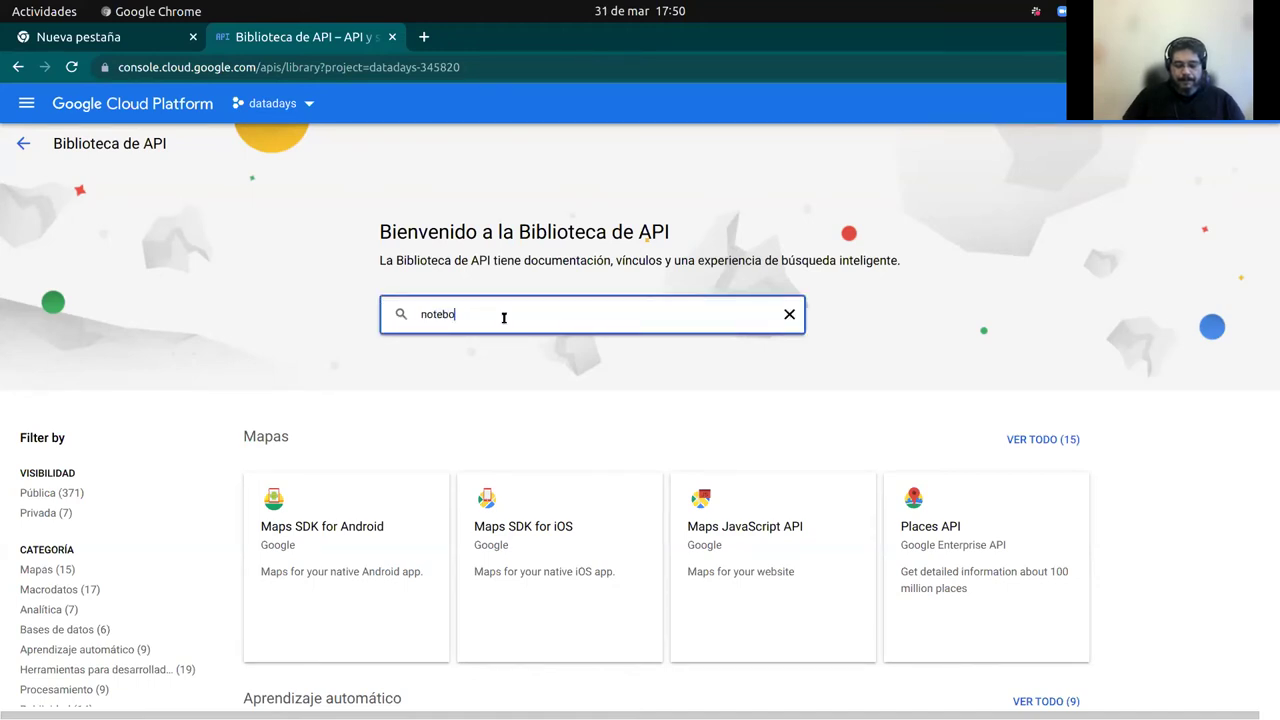
pyautogui.write('ok')
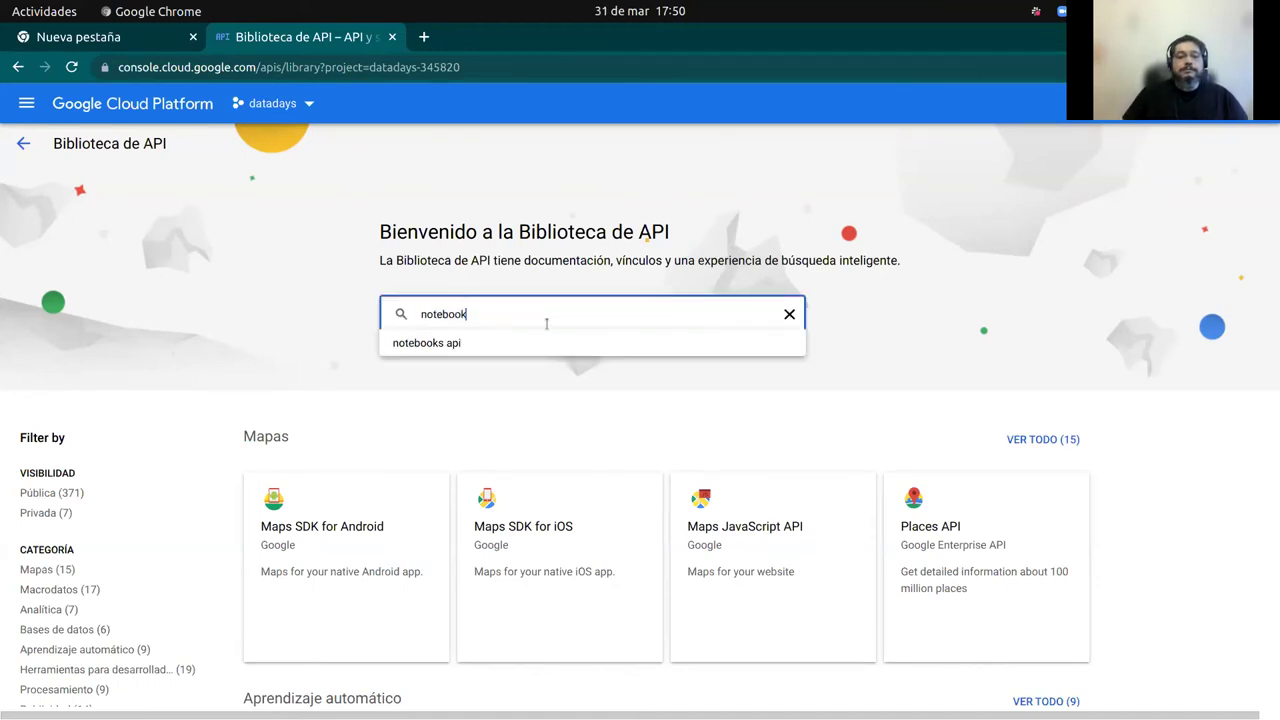
pyautogui.click(541, 350)
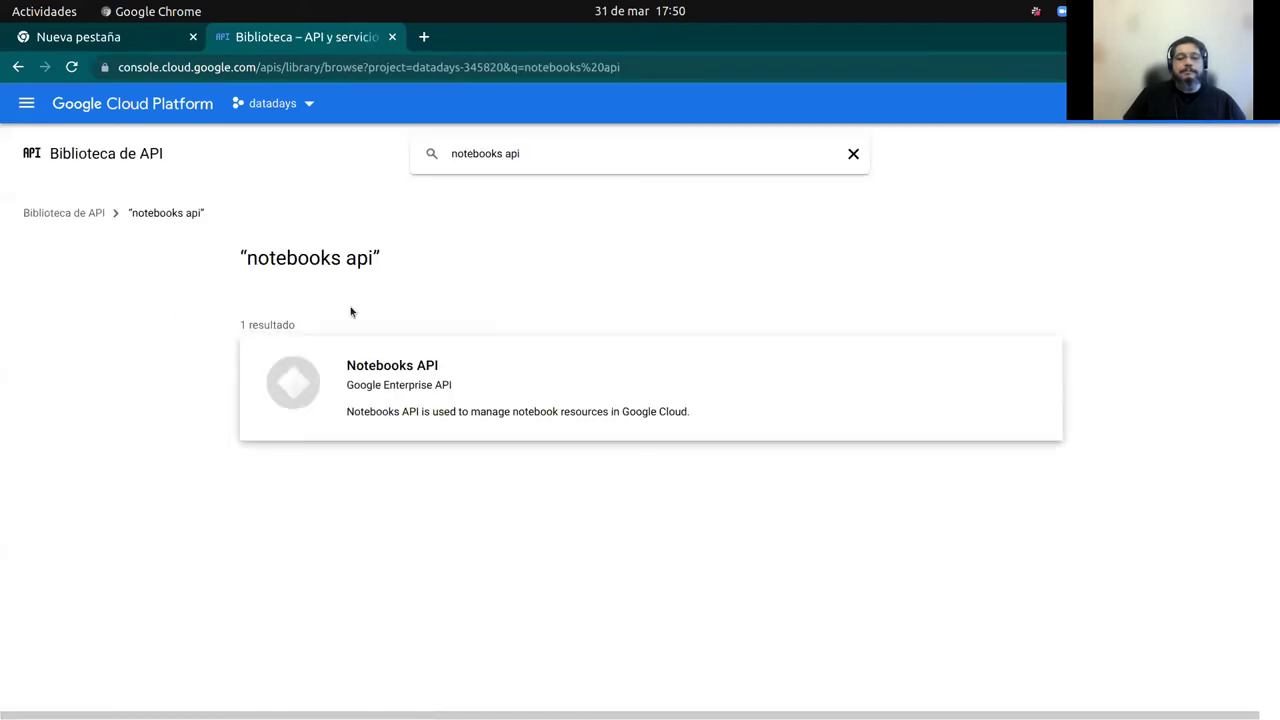
# Search the API library for "dataflow" and open the Dataflow API's details page.
pyautogui.moveTo(522, 153); pyautogui.dragTo(450, 151)
pyautogui.press('BackSpace')
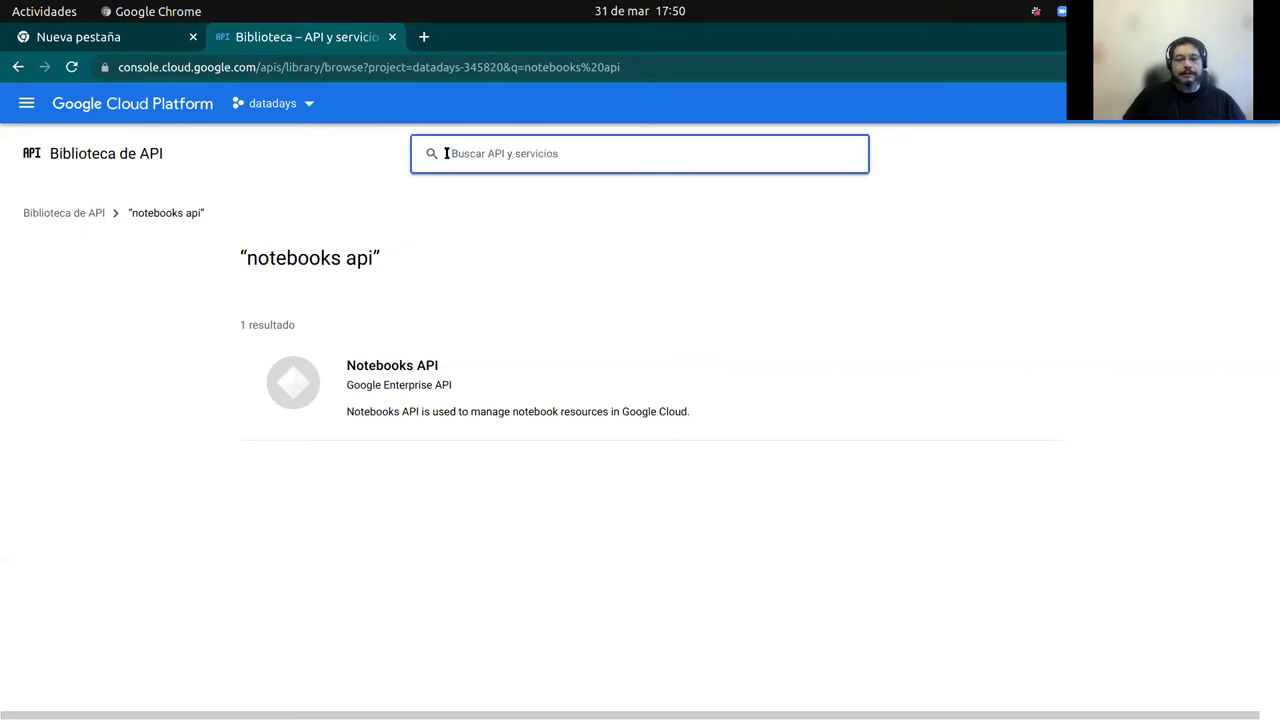
pyautogui.write('dataflowe')
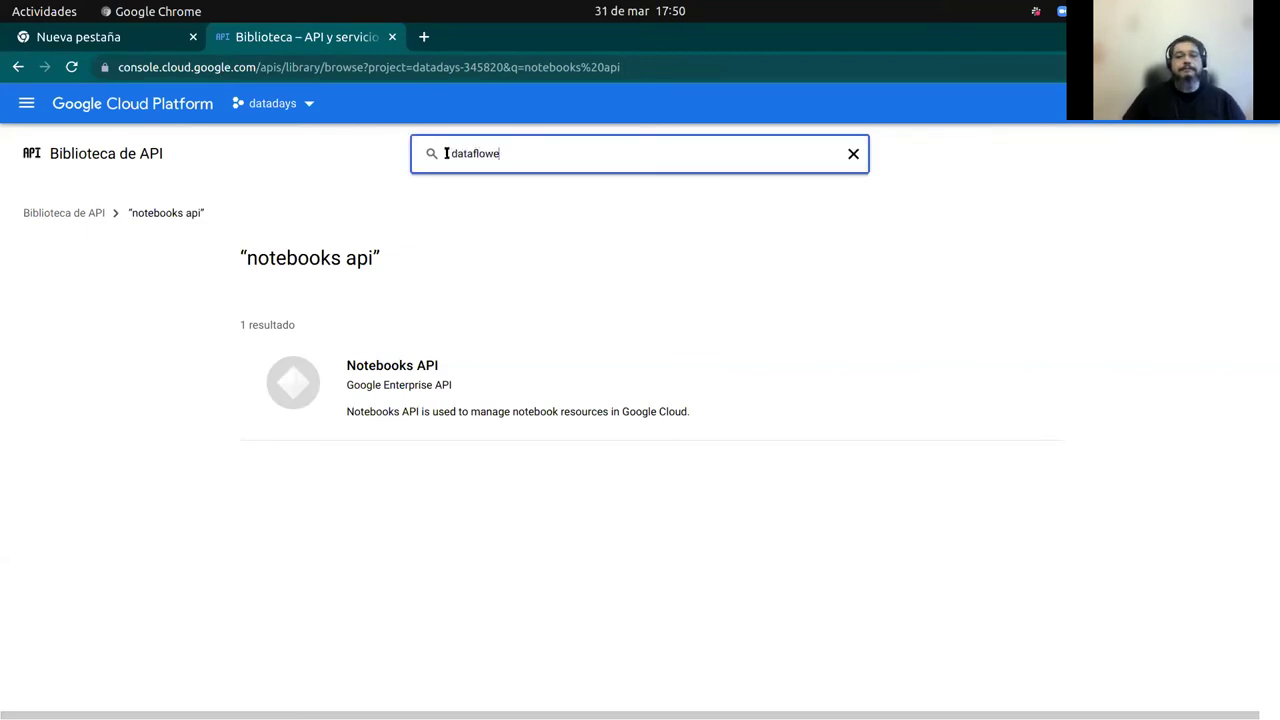
pyautogui.press('BackSpace')
pyautogui.press('Return')
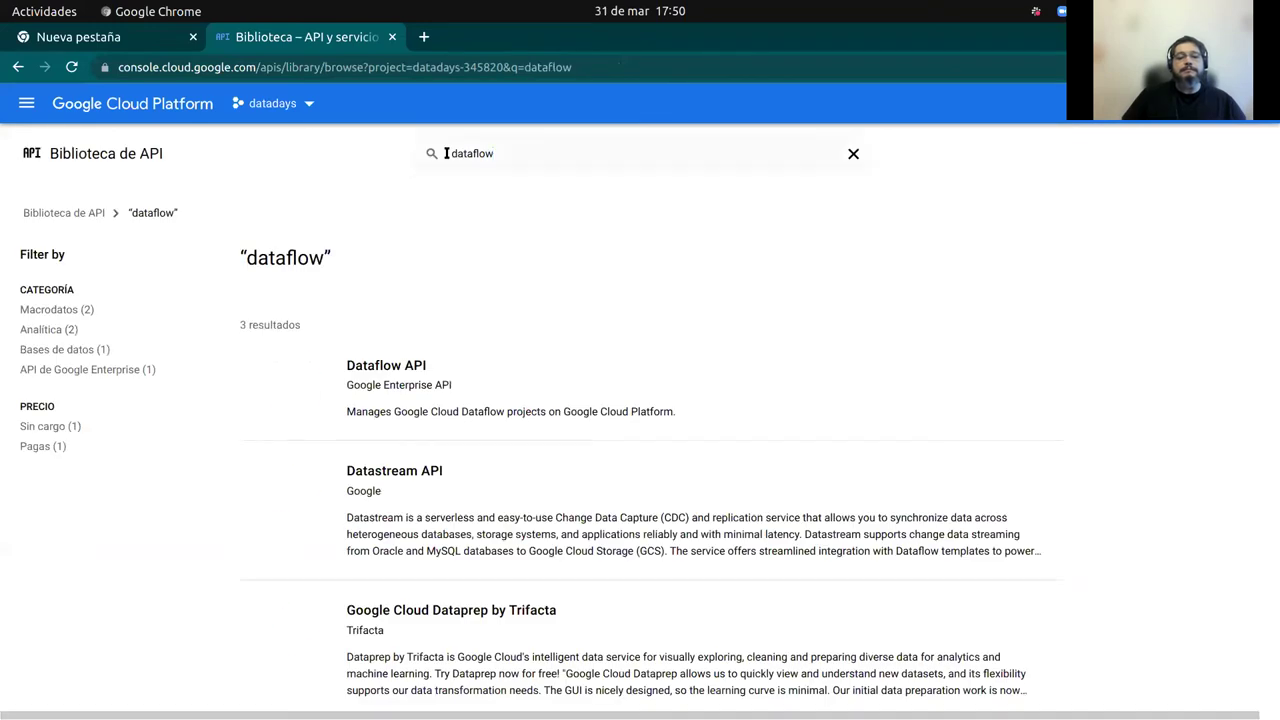
pyautogui.click(380, 360)
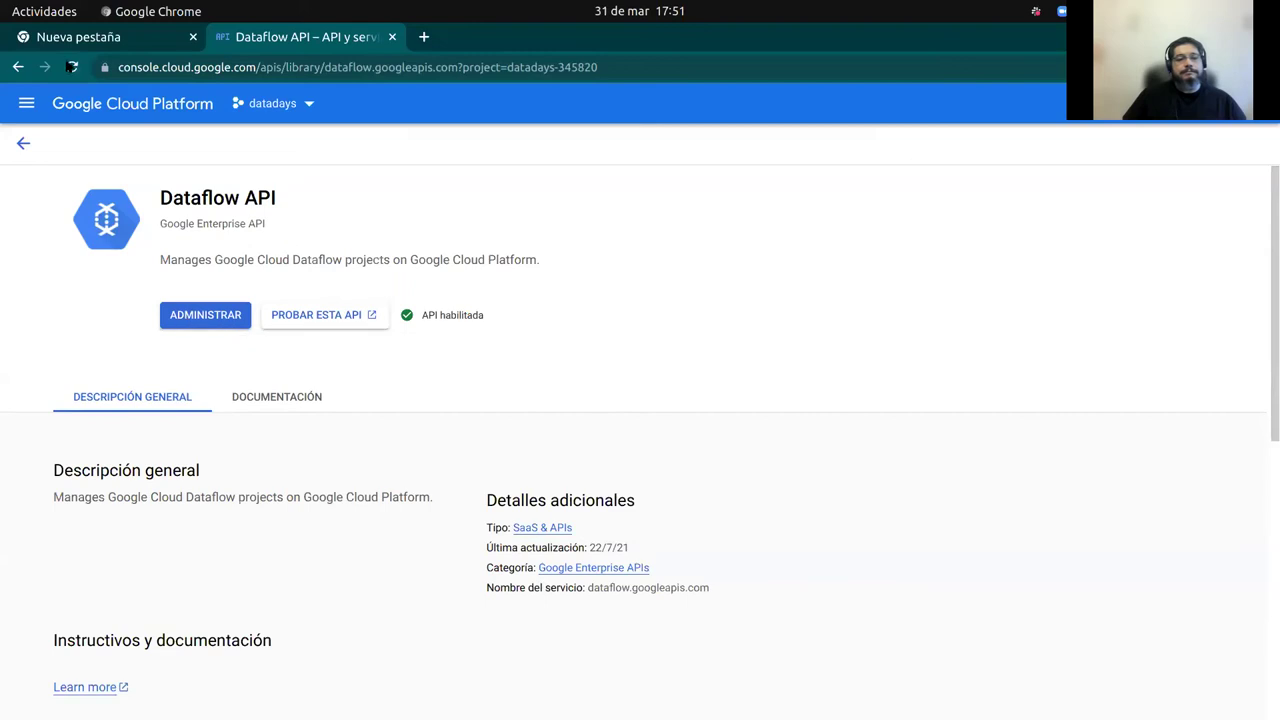
# Go to the Trabajos page of the Dataflow product.
pyautogui.click(27, 103)
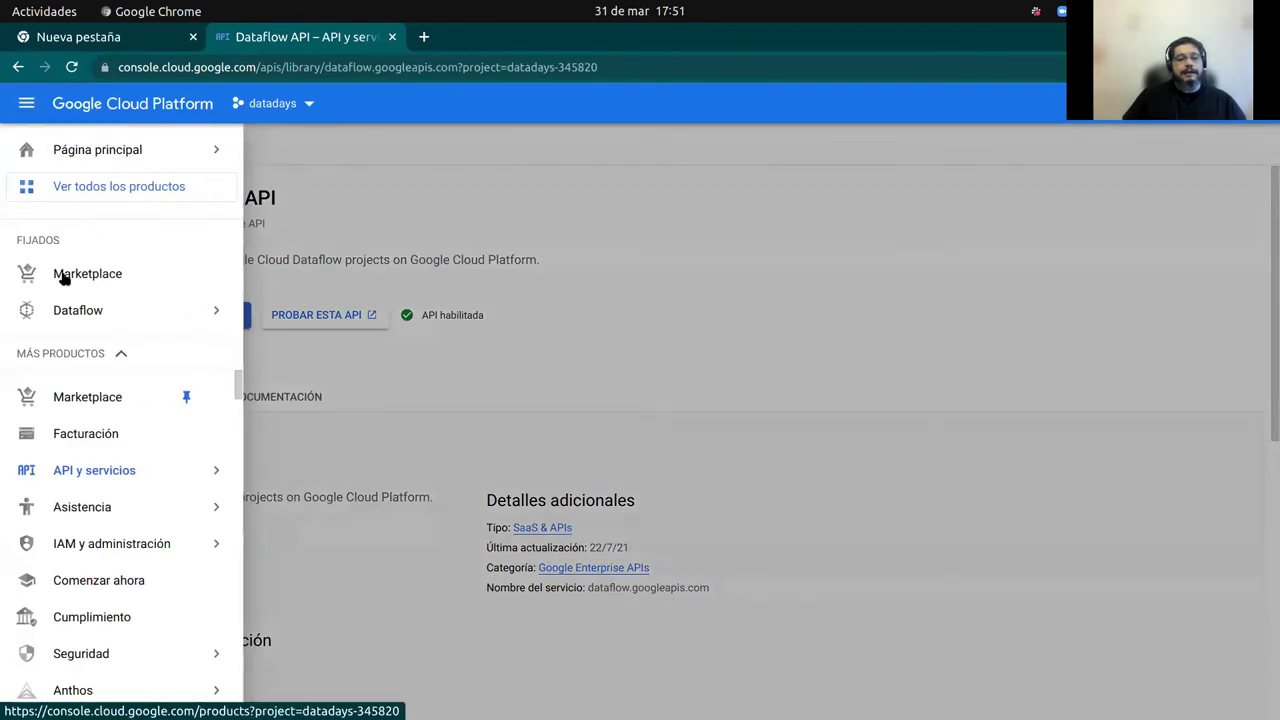
pyautogui.scroll(-3, 40, 574)
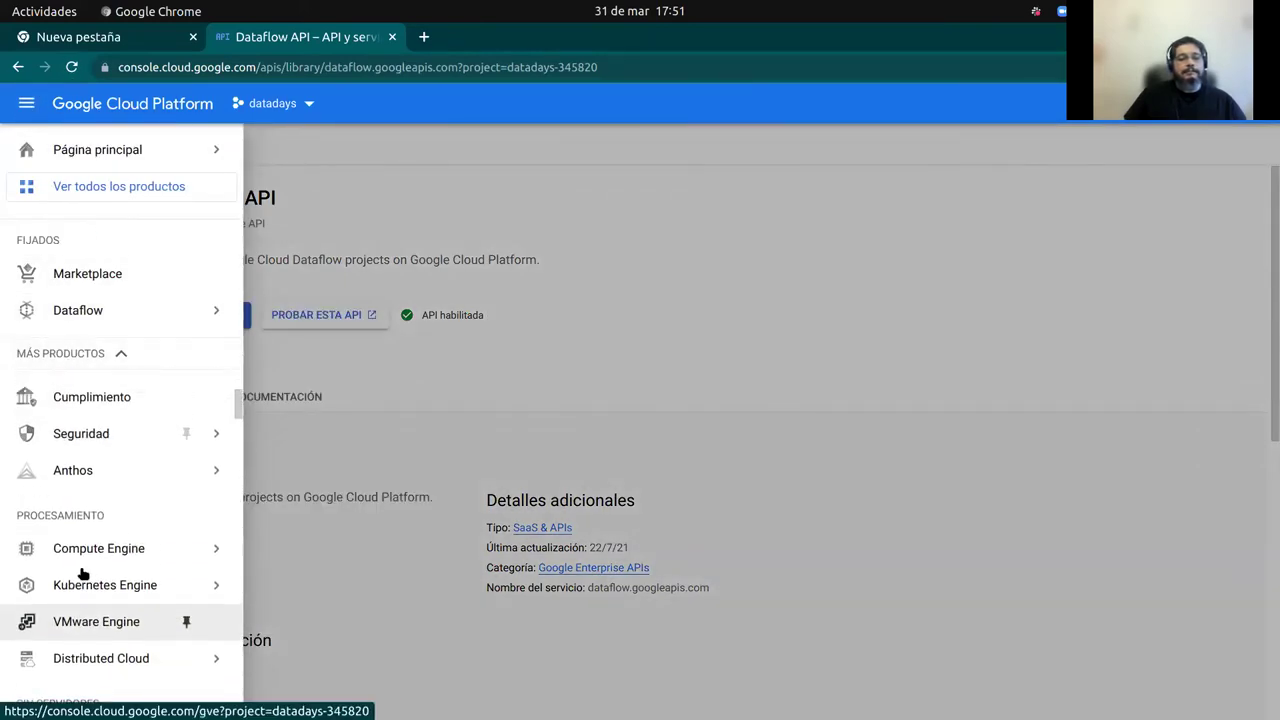
pyautogui.scroll(3, 80, 571)
pyautogui.moveTo(100, 306)
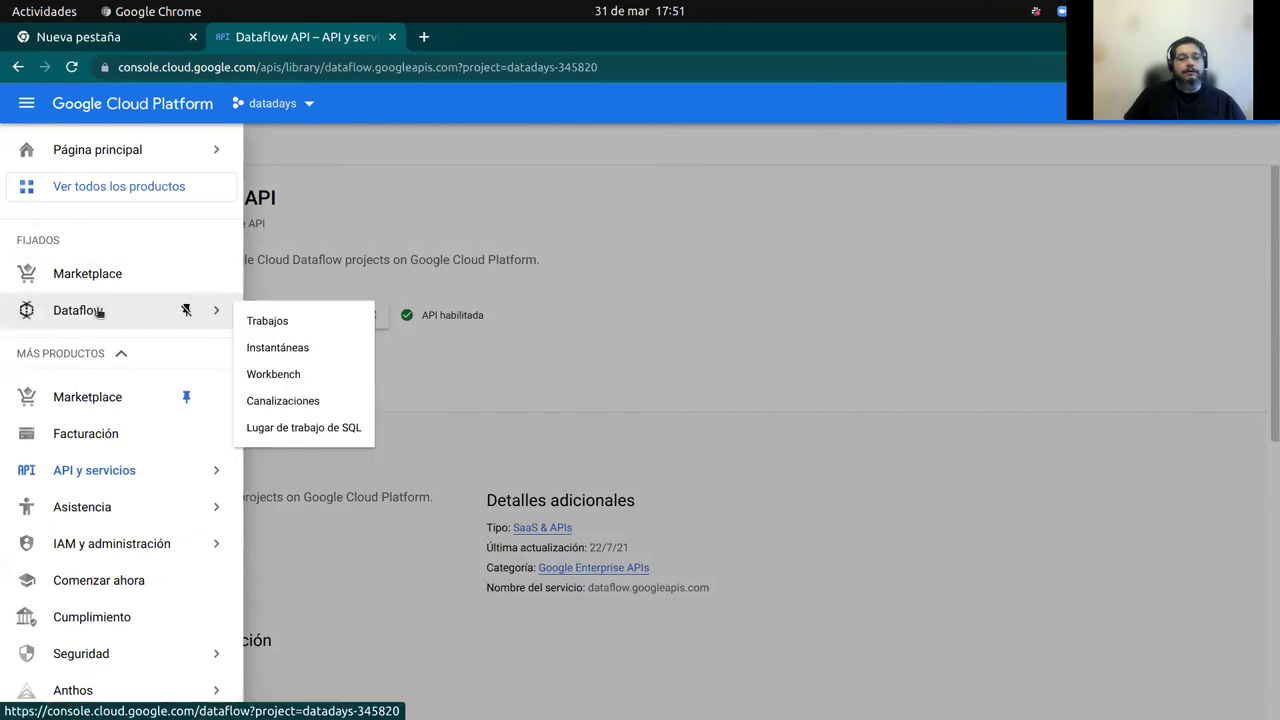
pyautogui.click(263, 322)
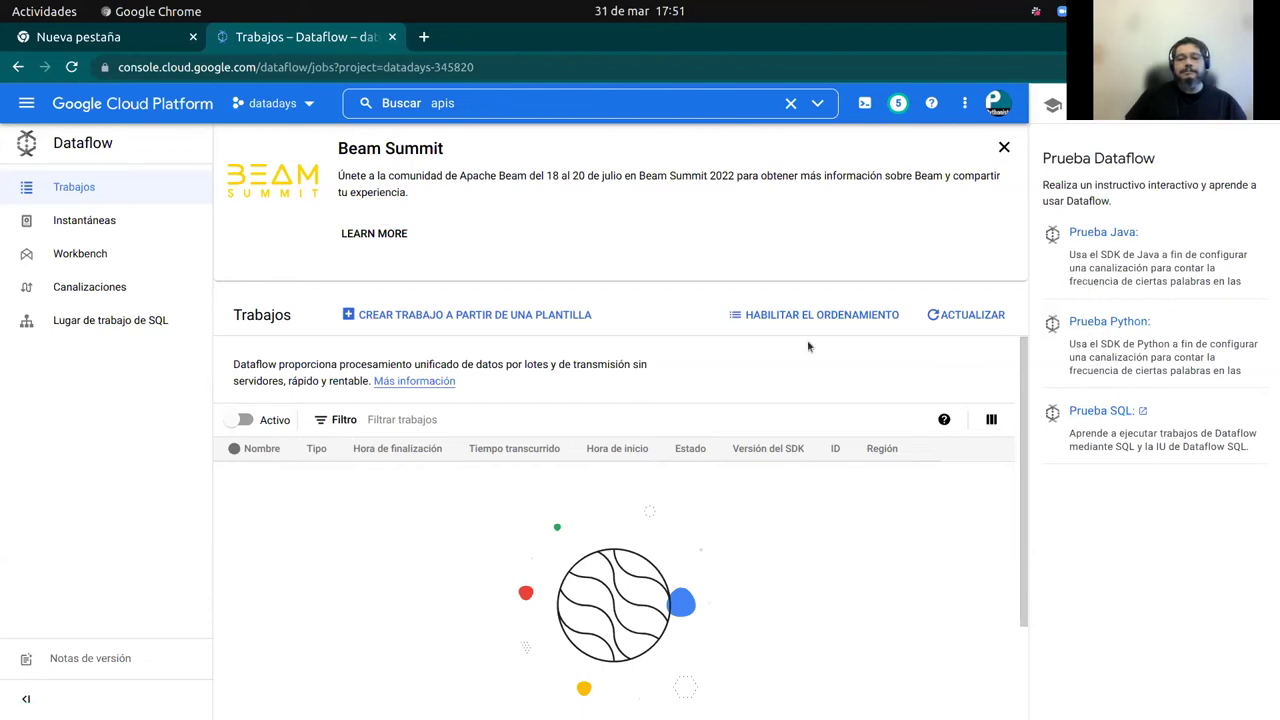
# Enlarge the page view and open the Prueba Python interactive tutorial for Dataflow.
pyautogui.hotkey('ctrl', '+')
pyautogui.hotkey('ctrl', '+')
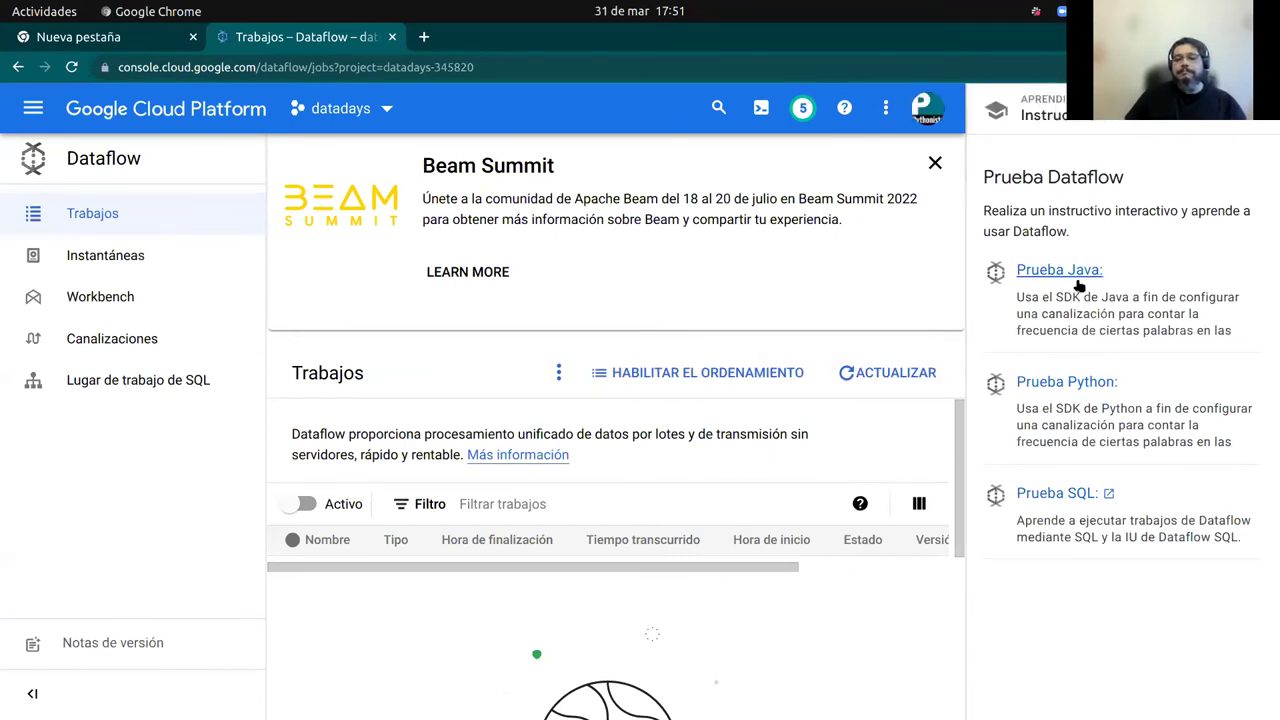
pyautogui.click(1070, 381)
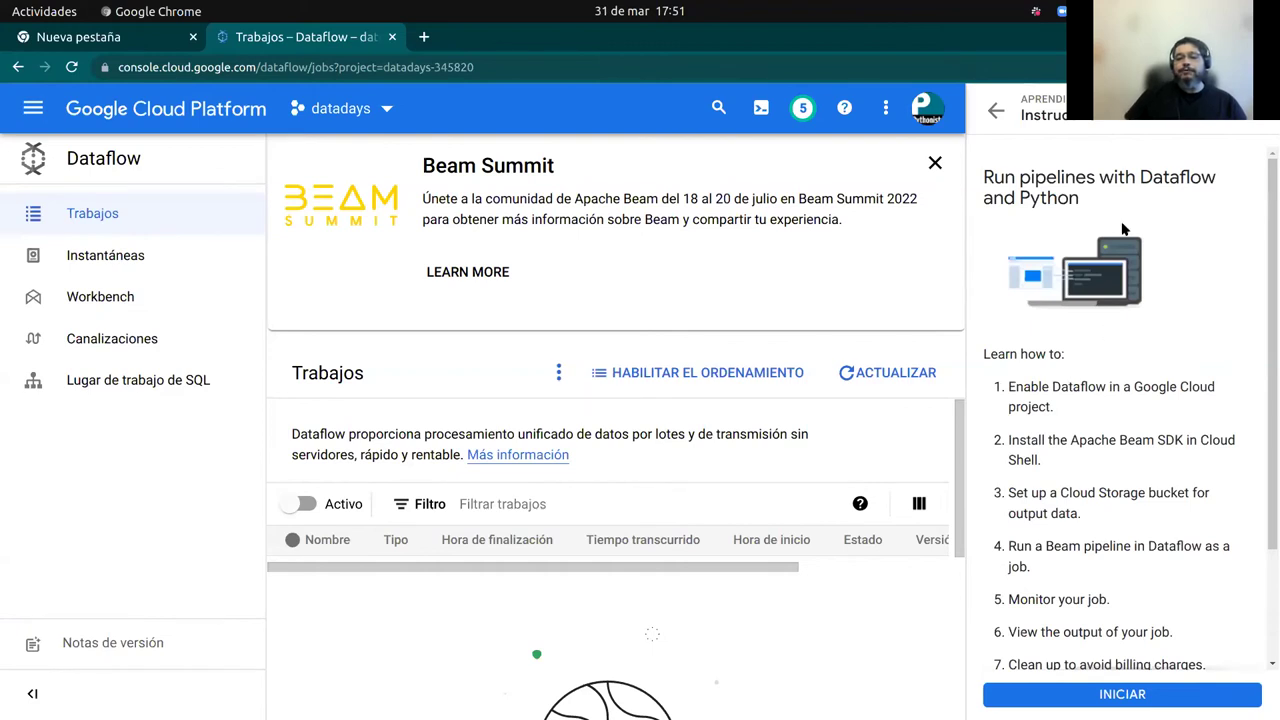
# Review the Python tutorial's overview, especially the items on enabling Dataflow and installing the Apache Beam SDK.
pyautogui.scroll(-1, 1068, 400)
pyautogui.scroll(-1, 1070, 450)
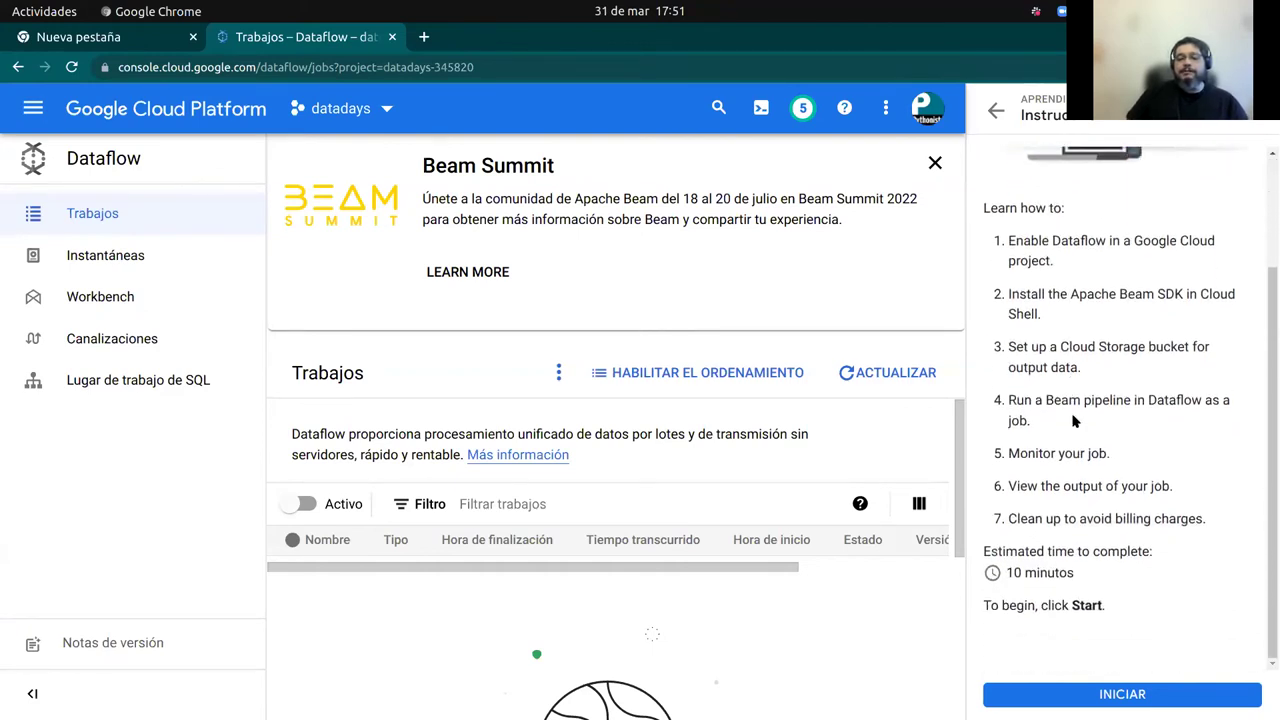
pyautogui.scroll(3, 1080, 414)
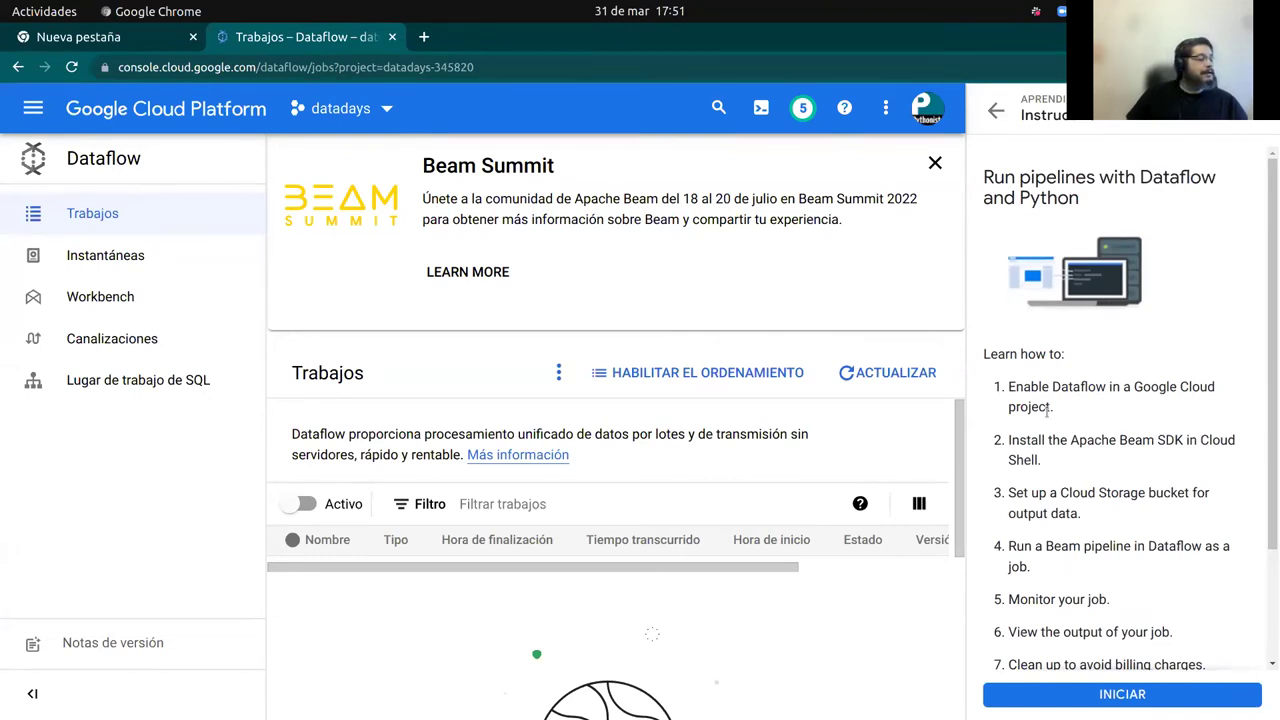
pyautogui.scroll(-2, 1081, 376)
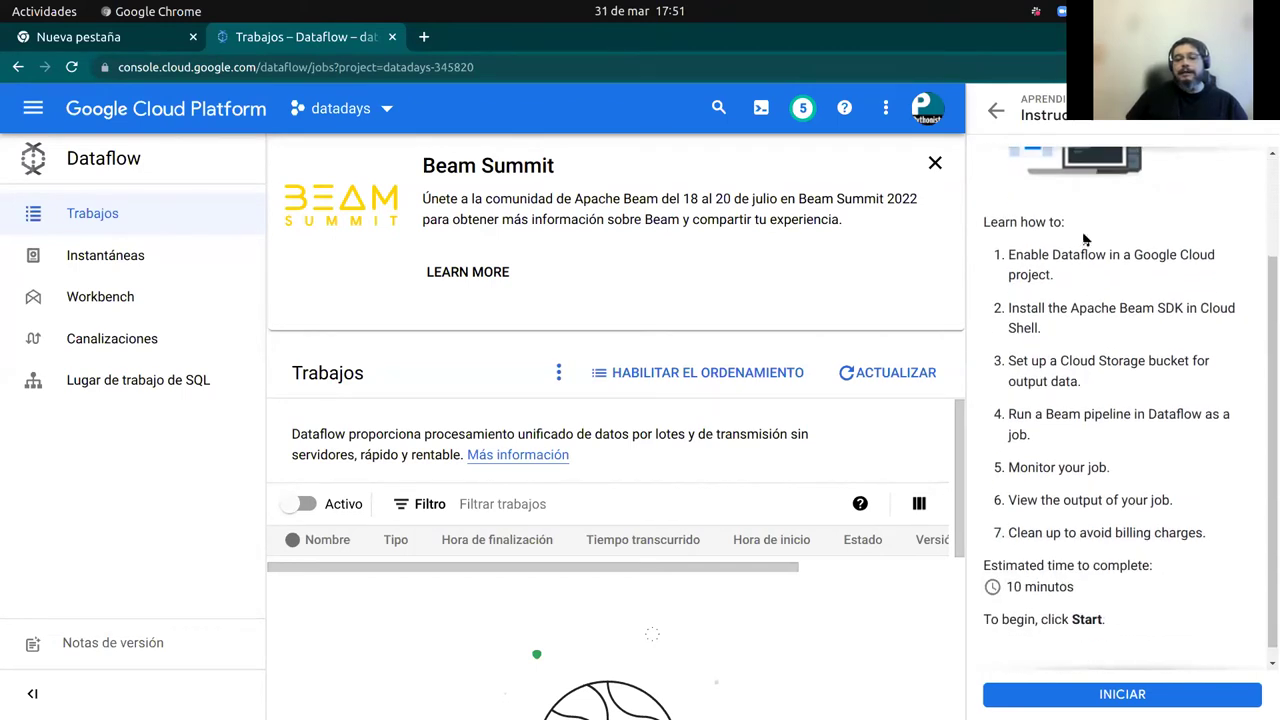
pyautogui.moveTo(1036, 258); pyautogui.dragTo(1075, 287)
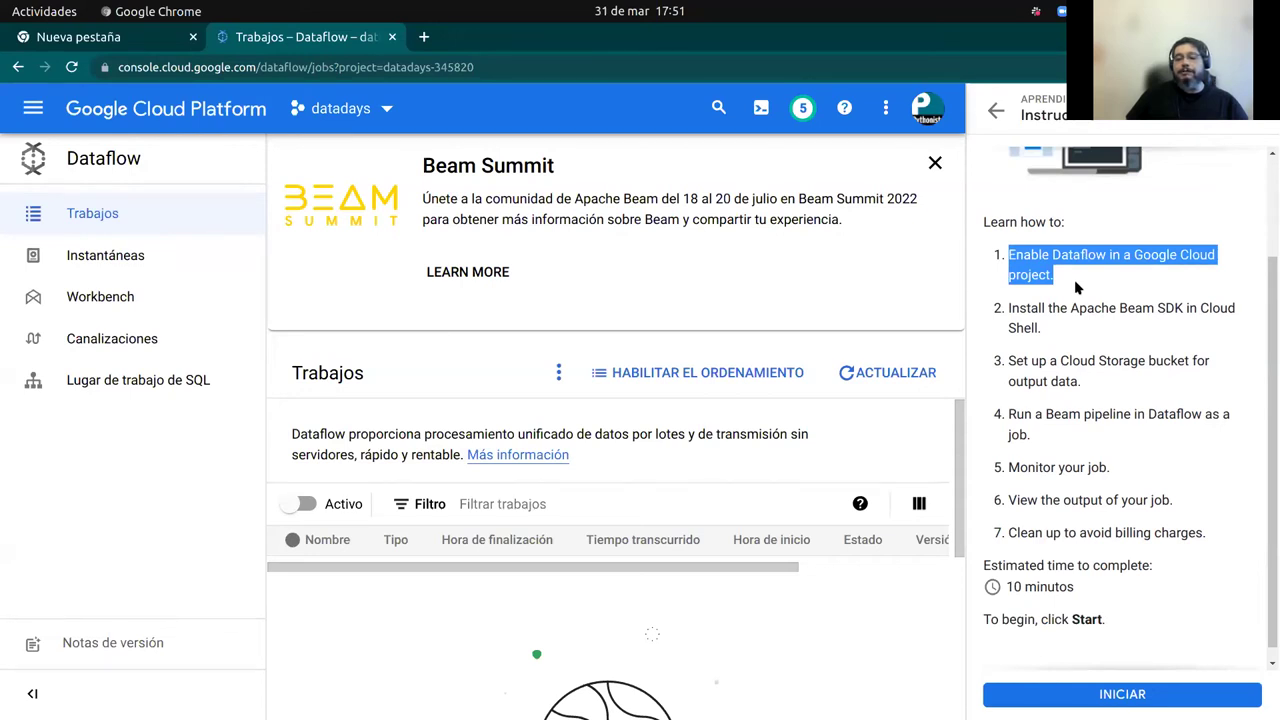
pyautogui.click(1112, 307)
pyautogui.moveTo(1009, 308); pyautogui.dragTo(1066, 336)
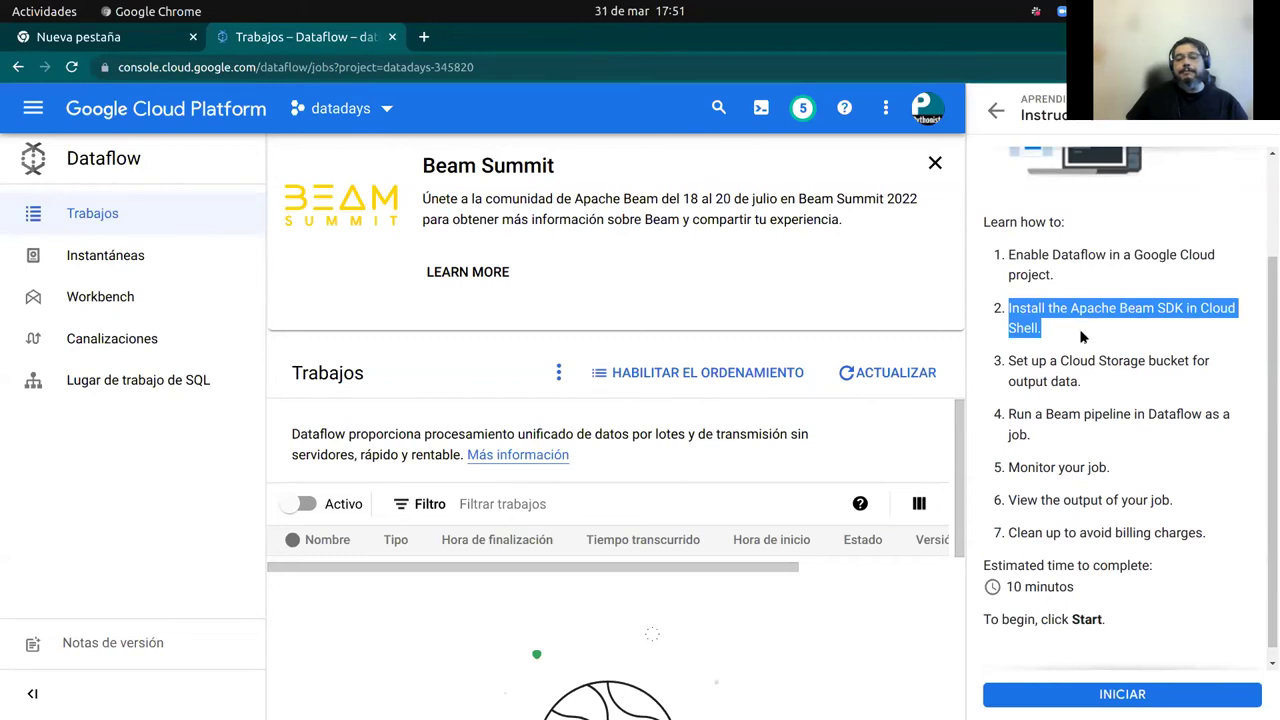
pyautogui.click(1082, 337)
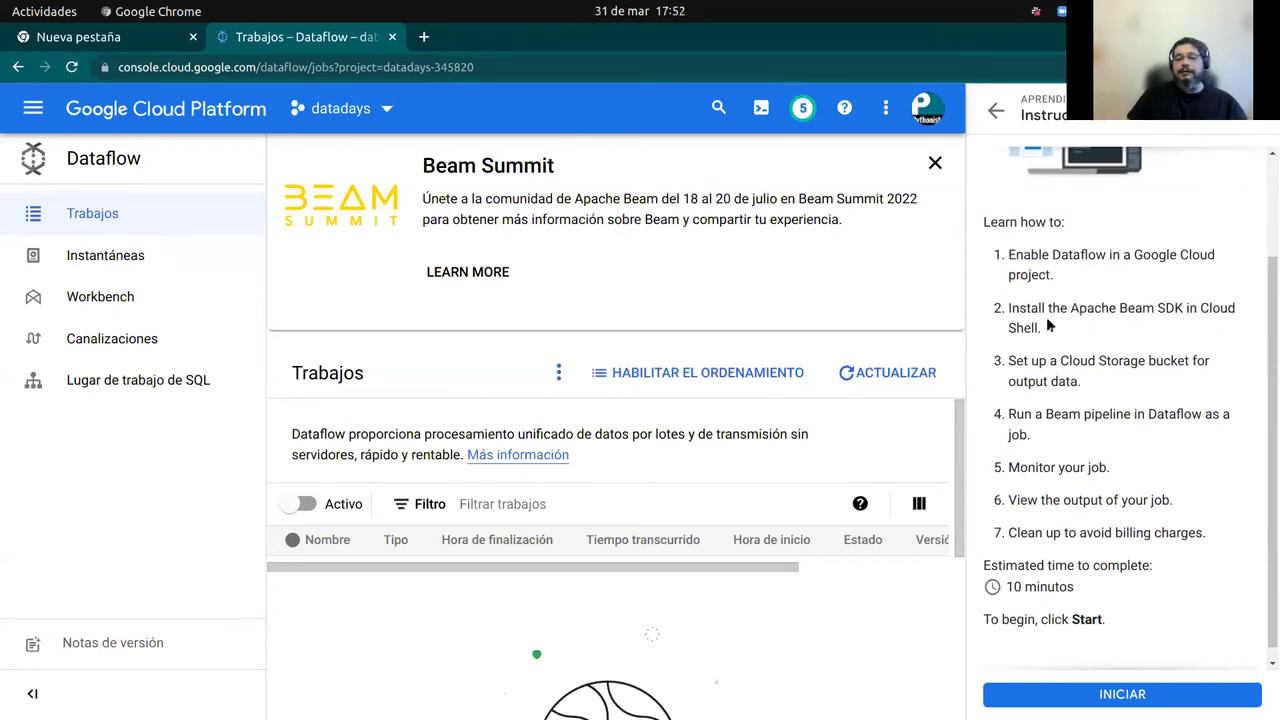
# Start the Python tutorial and enable its required APIs for the datadays project.
pyautogui.click(1149, 694)
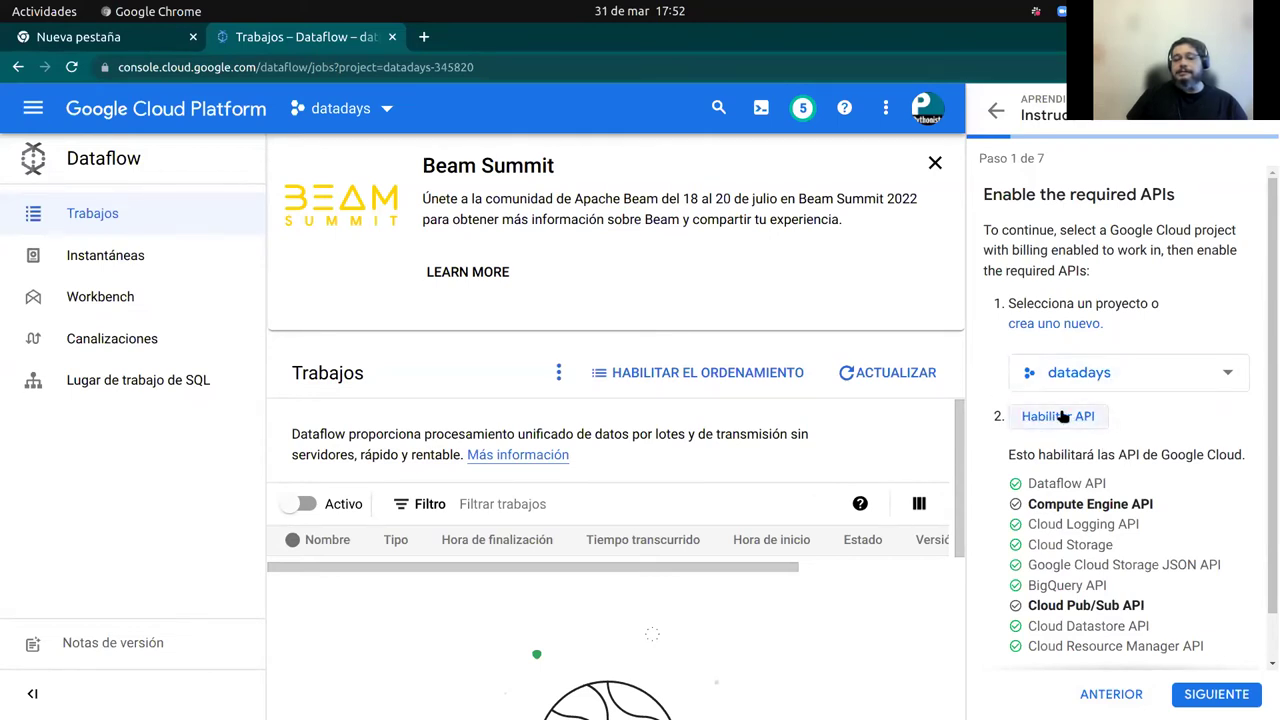
pyautogui.scroll(-1, 1070, 500)
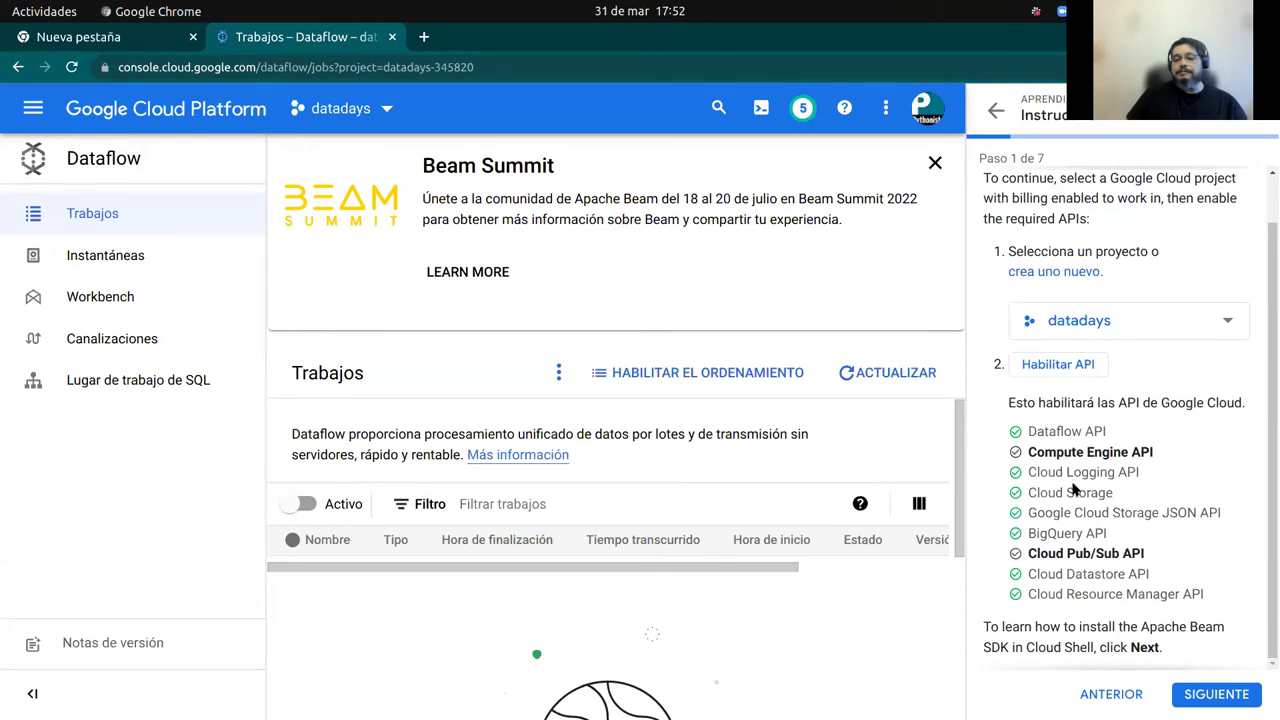
pyautogui.click(1047, 367)
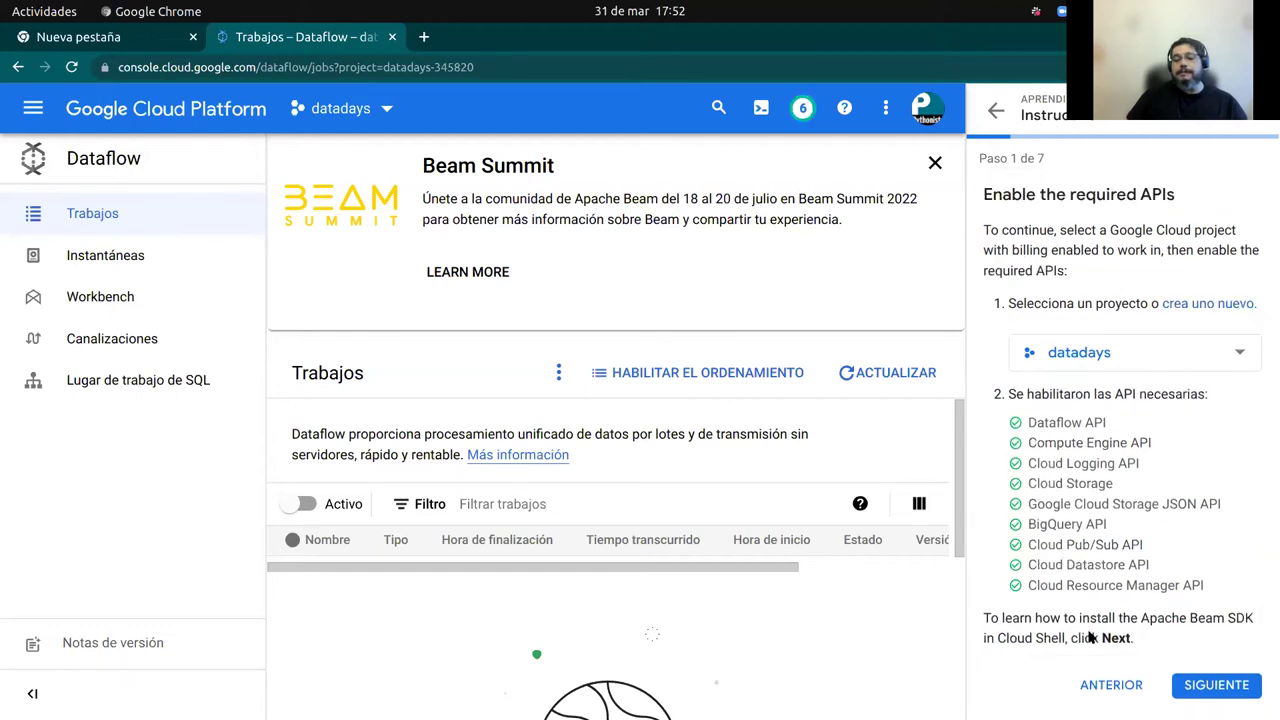
# Advance the tutorial to installing the Apache Beam SDK and activate Cloud Shell for the project.
pyautogui.click(1214, 686)
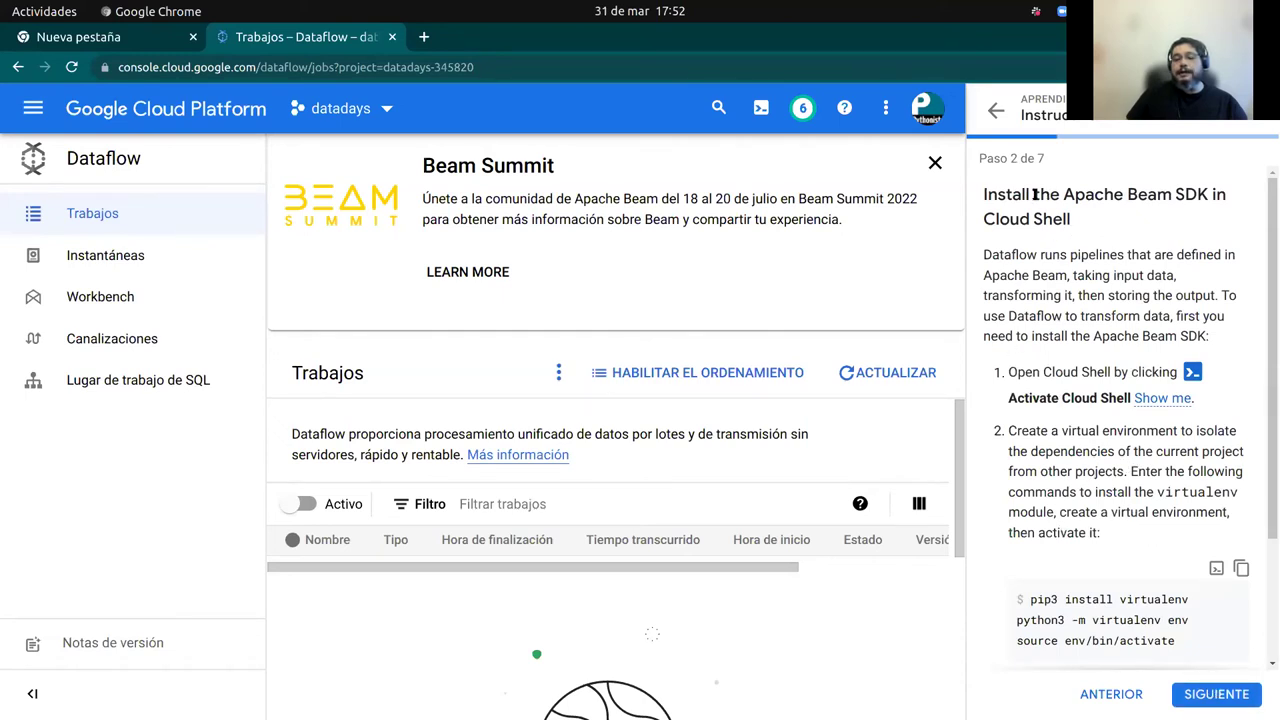
pyautogui.click(1191, 373)
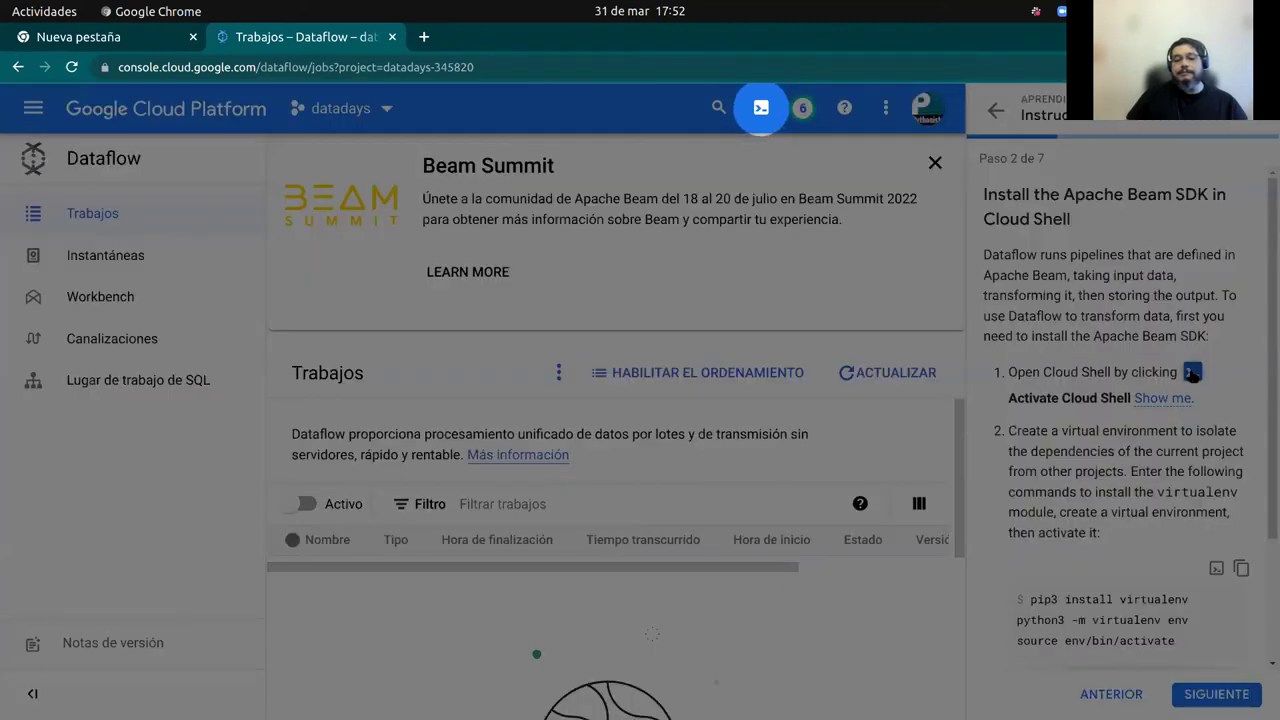
pyautogui.click(760, 110)
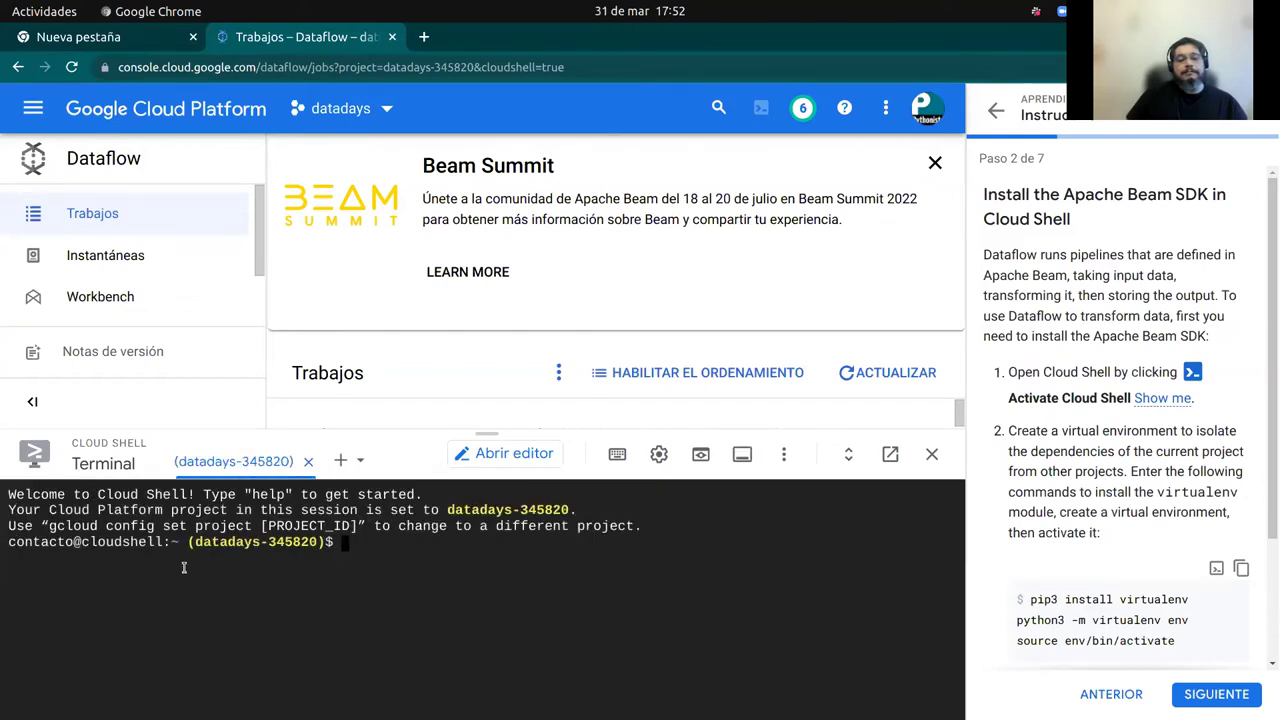
pyautogui.moveTo(197, 541); pyautogui.dragTo(322, 541)
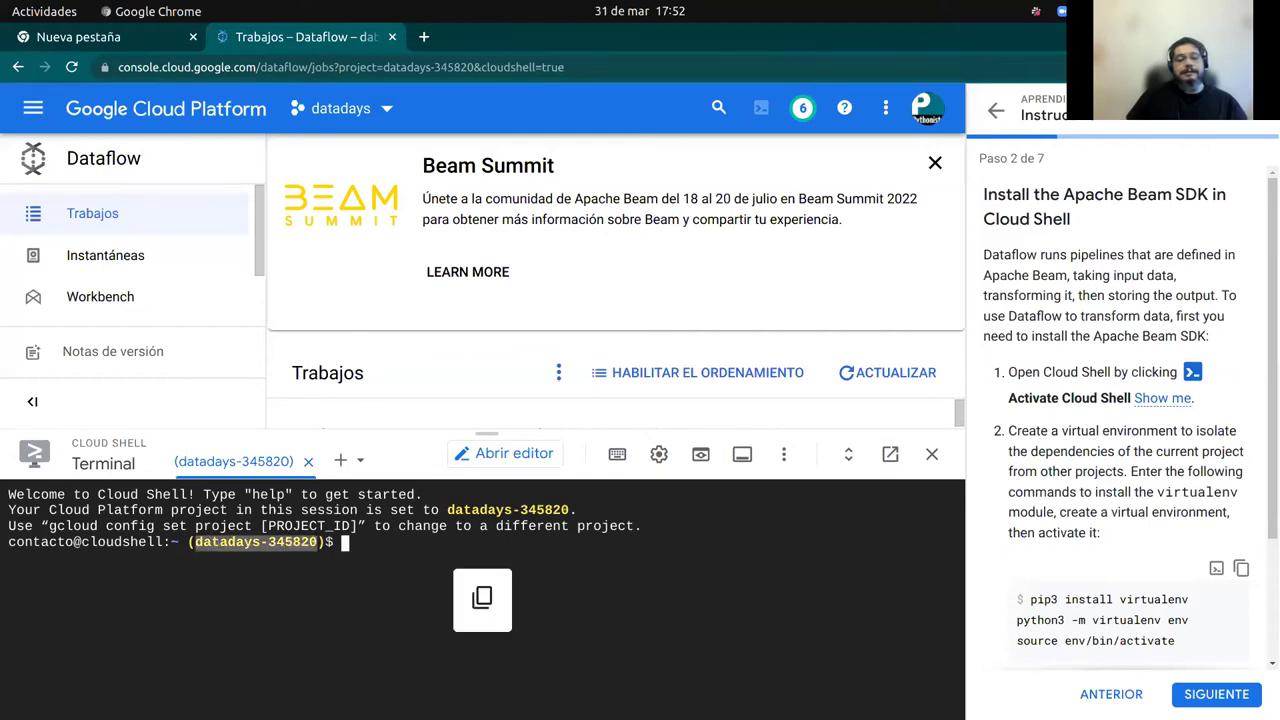
pyautogui.click(745, 588)
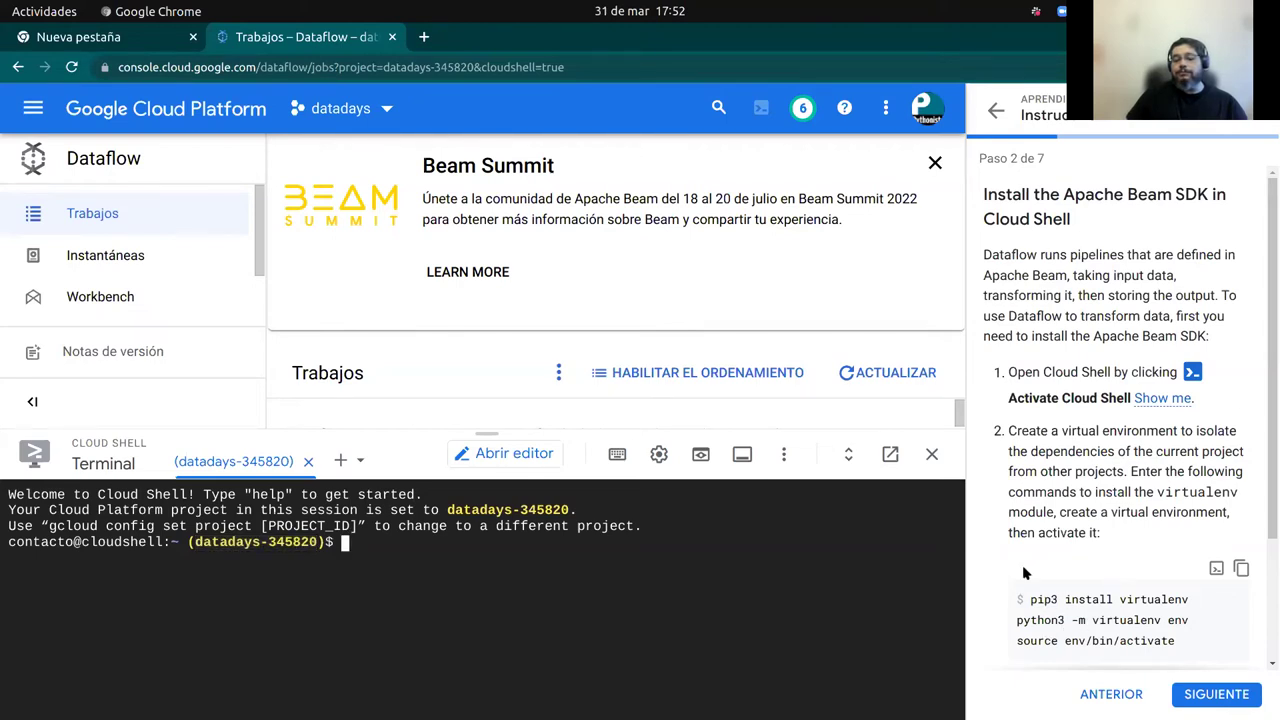
# Create and activate the env virtual environment in Cloud Shell using the tutorial's commands, and place pip3 install apache-beam[gcp] at the prompt without running it.
pyautogui.click(1216, 568)
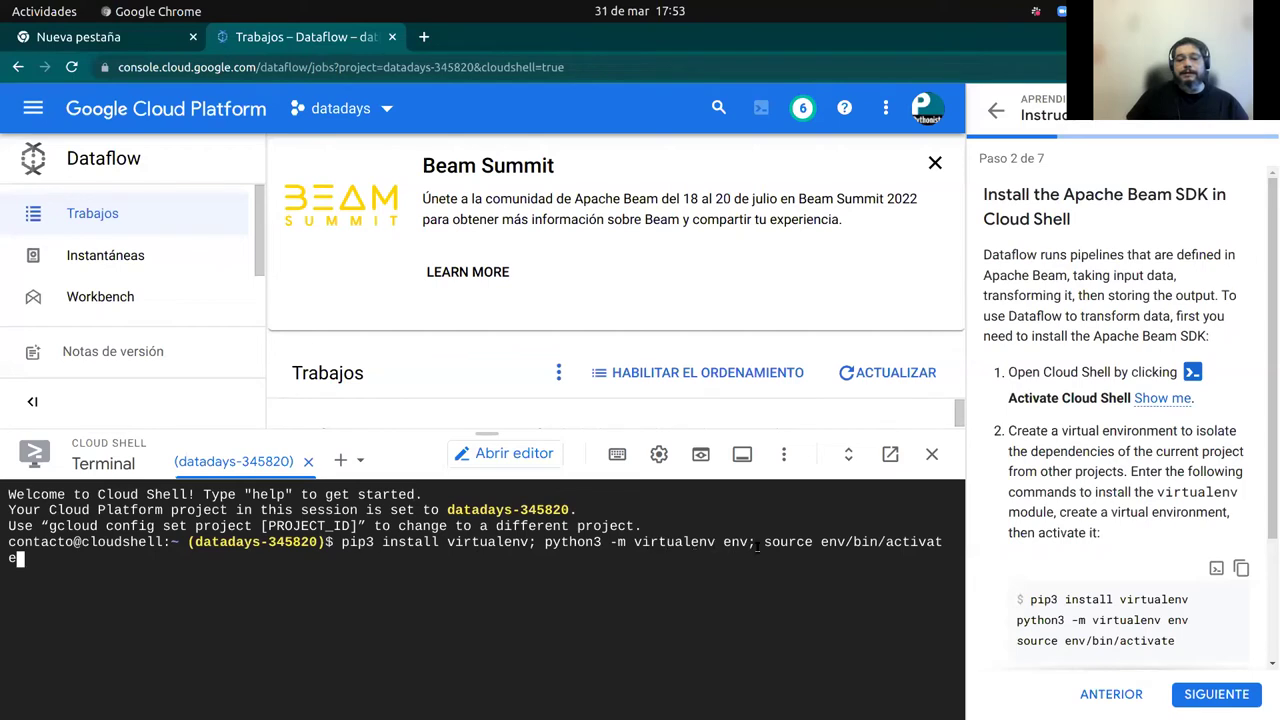
pyautogui.press('Return')
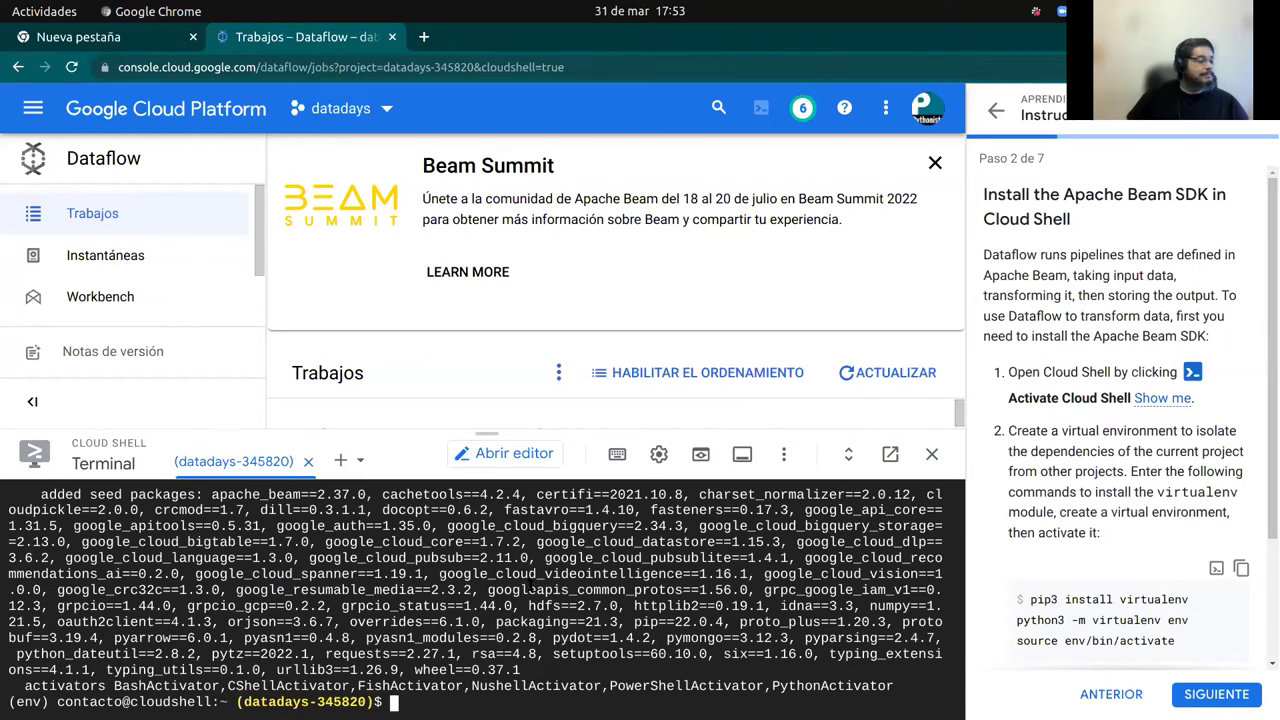
pyautogui.scroll(-3, 1240, 605)
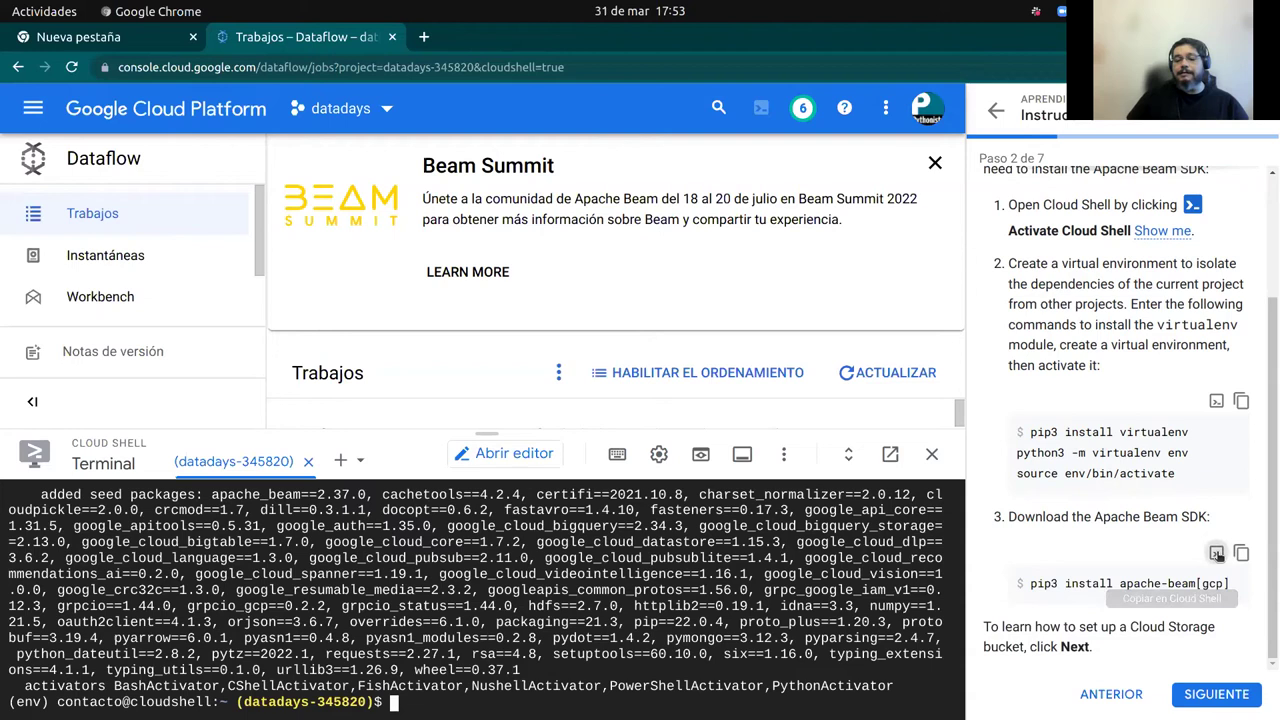
pyautogui.click(1216, 553)
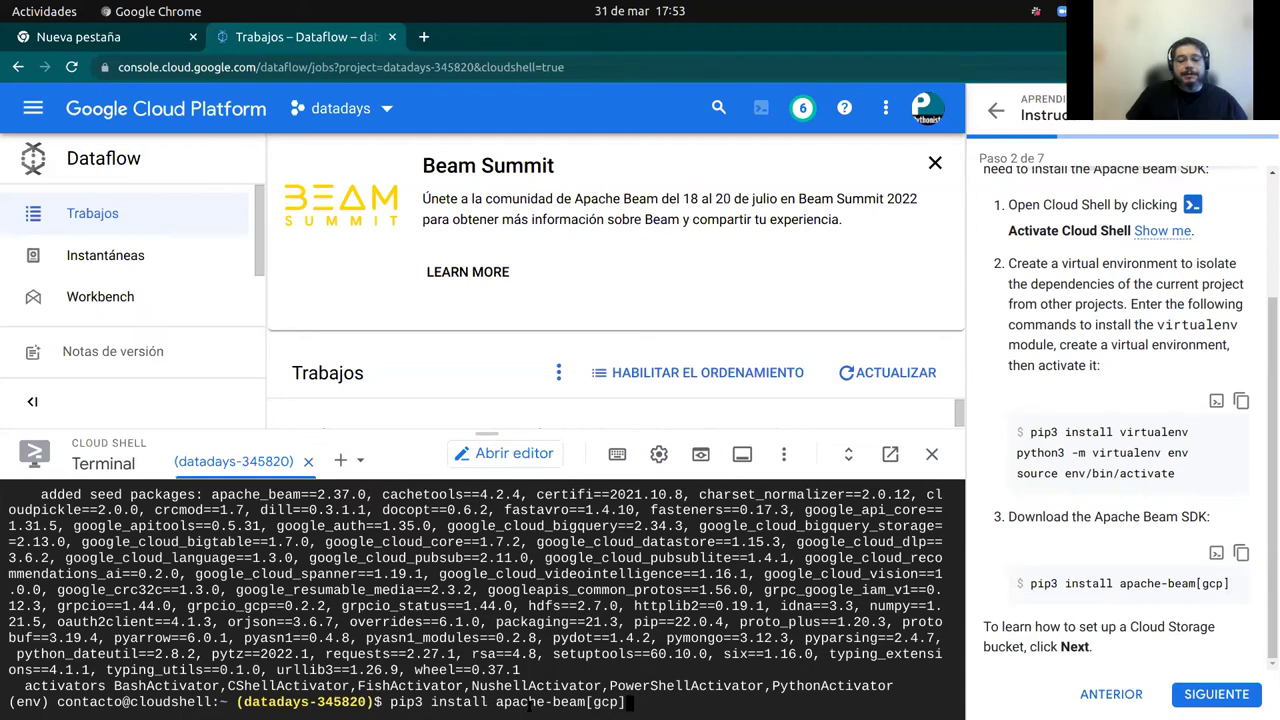
pyautogui.moveTo(585, 702); pyautogui.dragTo(628, 703)
pyautogui.click(628, 703)
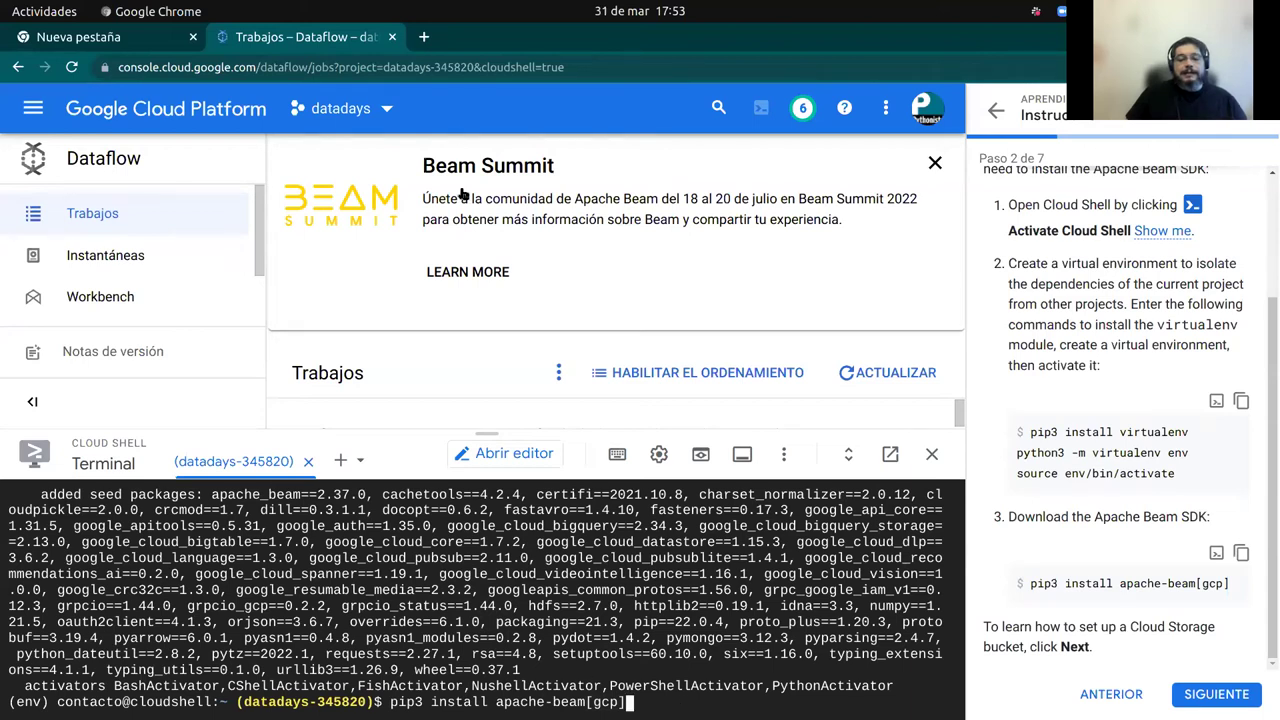
# Open the PyPI website (pypi.org) in a new browser tab and get its project search ready for a query.
pyautogui.click(424, 37)
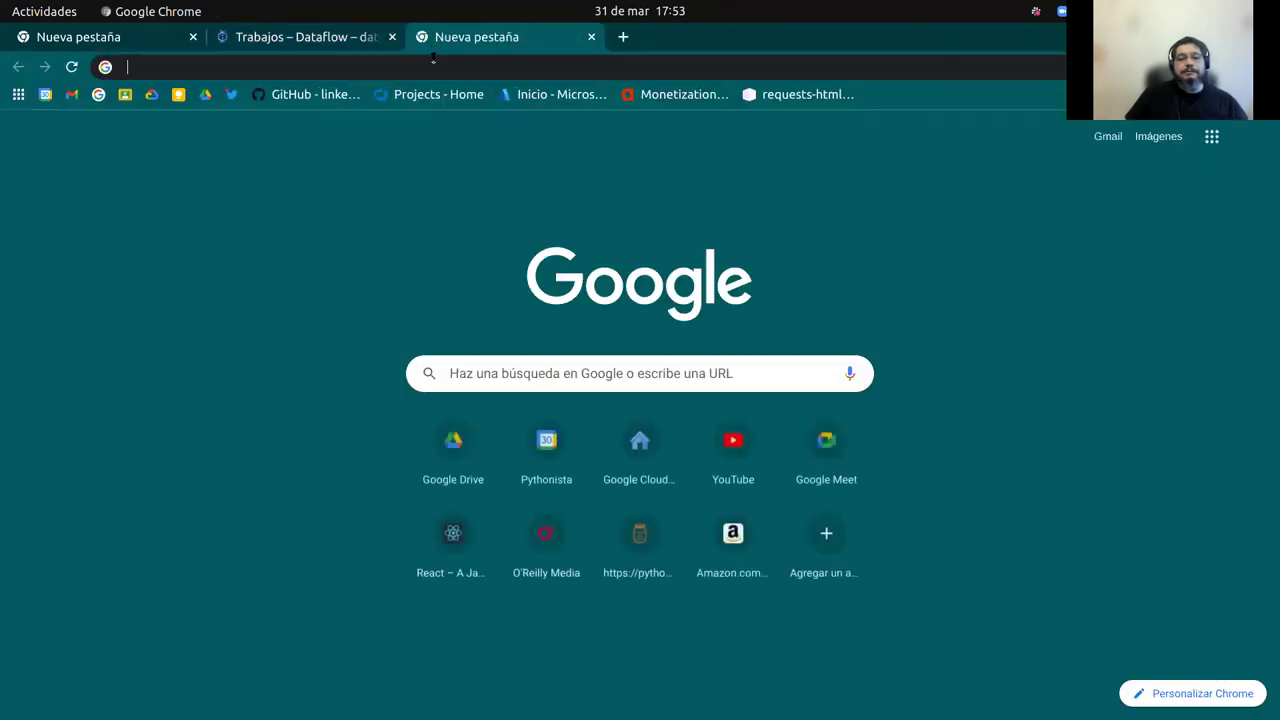
pyautogui.click(433, 64)
pyautogui.write('pyp')
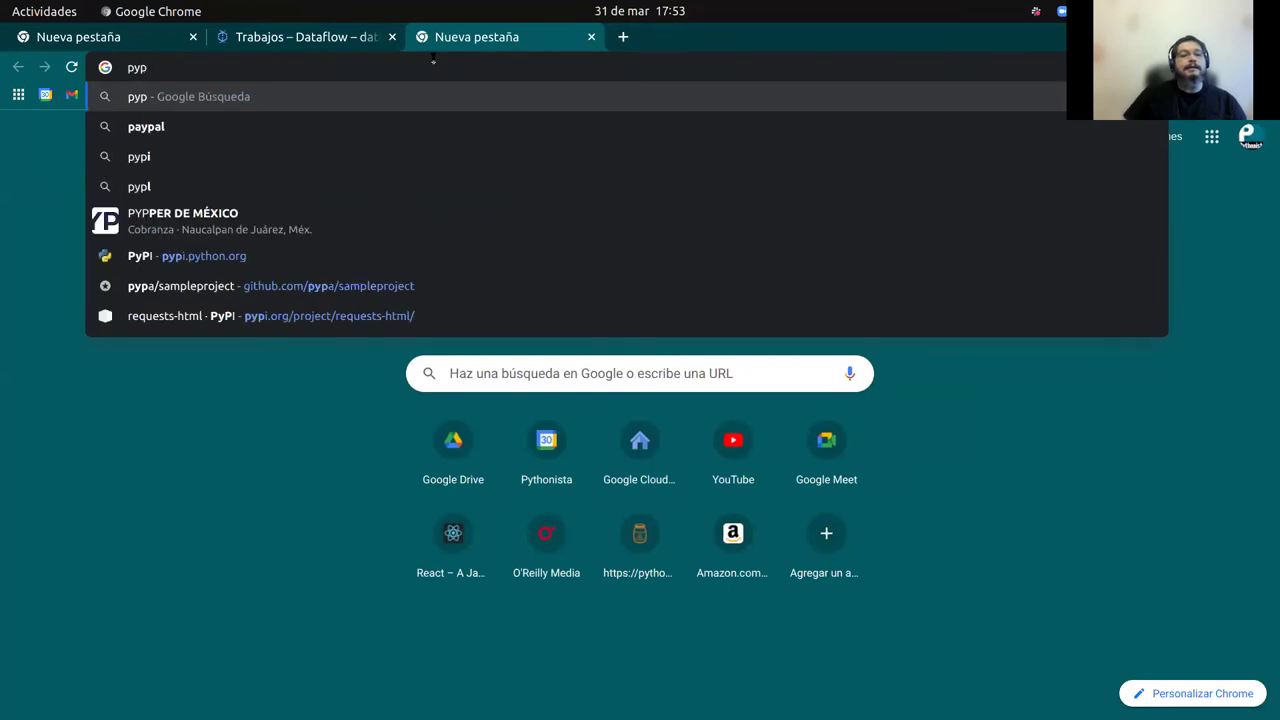
pyautogui.write('y')
pyautogui.press('BackSpace')
pyautogui.write('i')
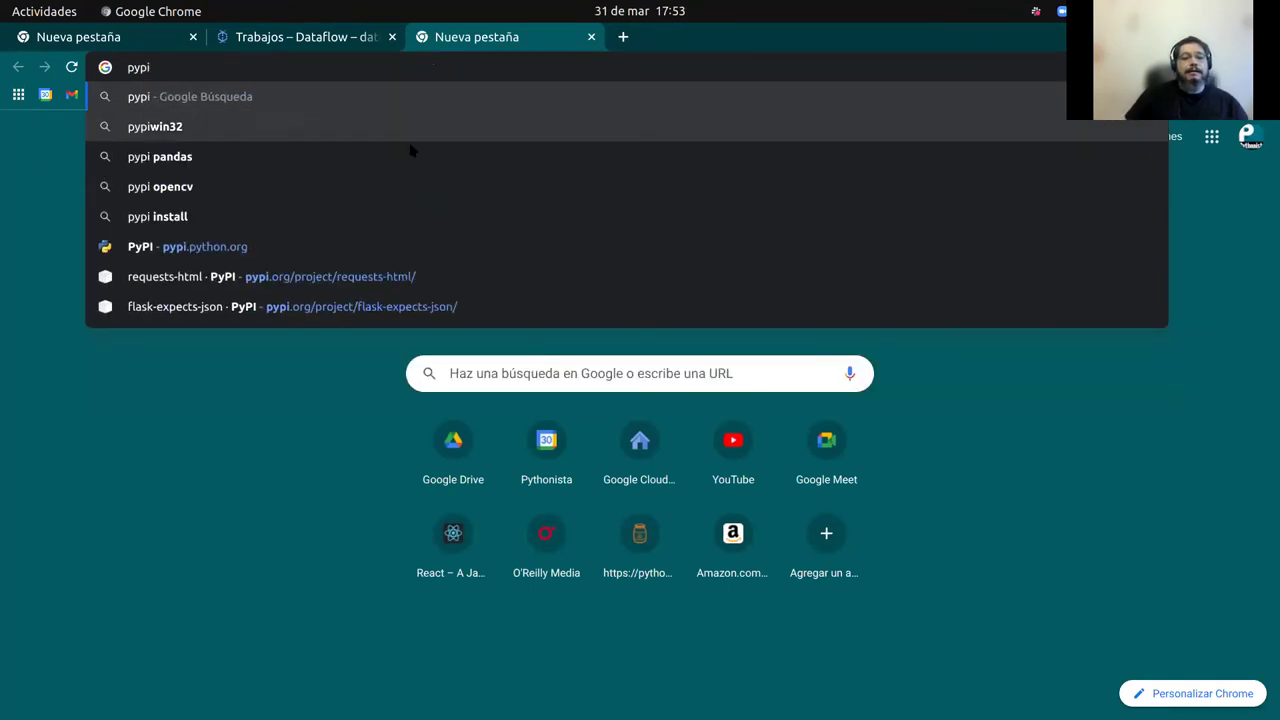
pyautogui.click(234, 248)
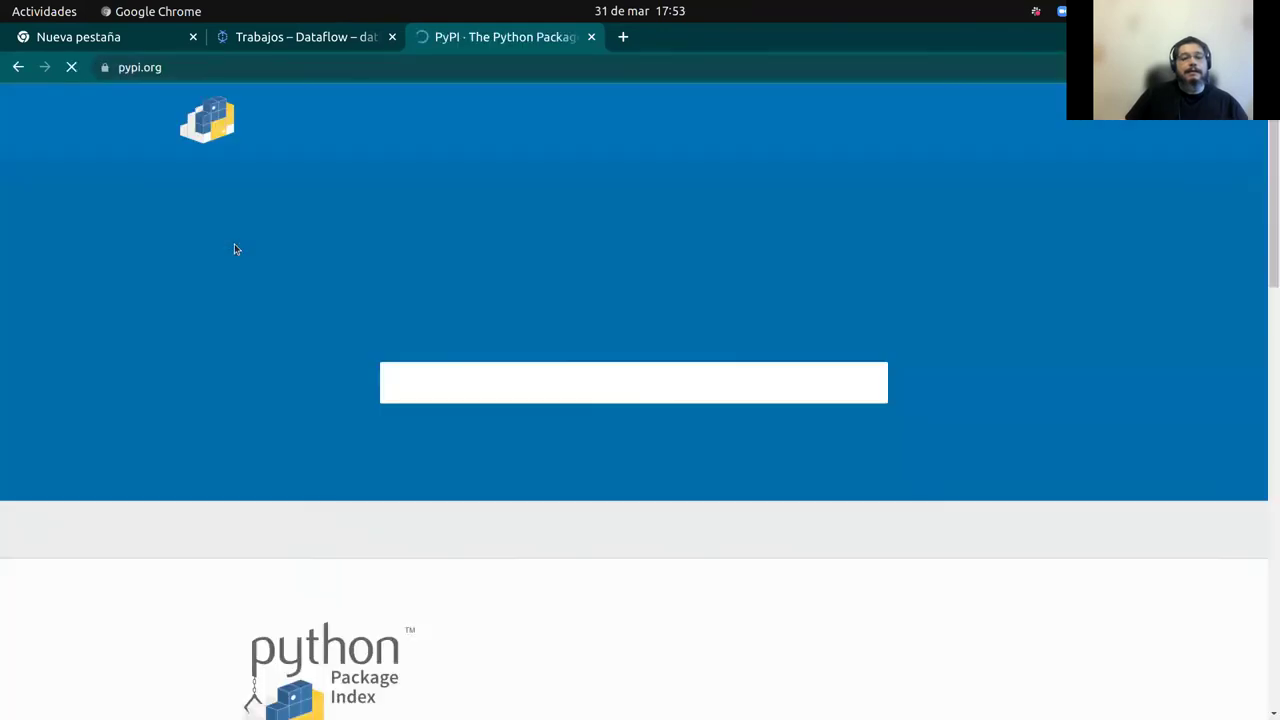
pyautogui.click(522, 342)
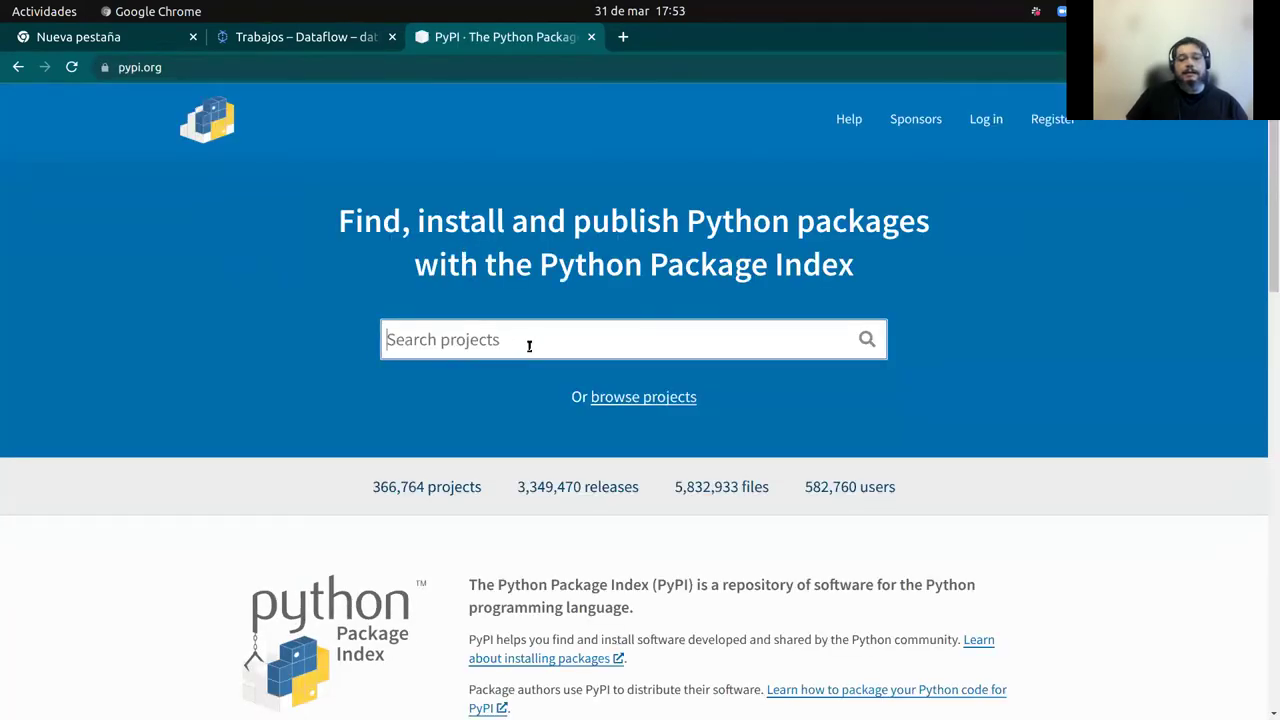